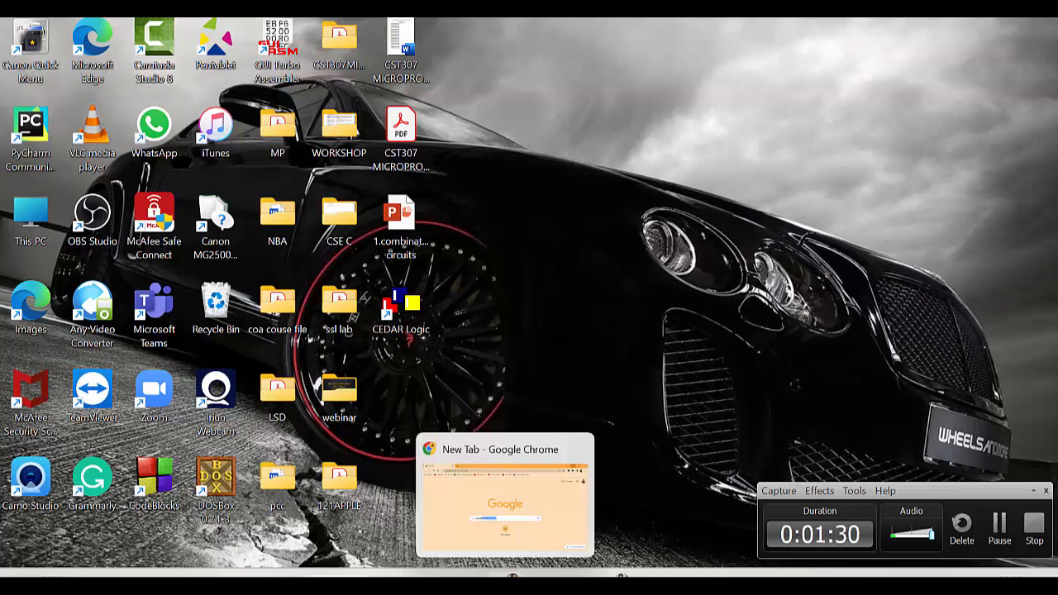
Step: Search Google for "CEDAR logic simulator" and open its SourceForge project page from the results
{"action": "left_click", "coordinate": [508, 575]}
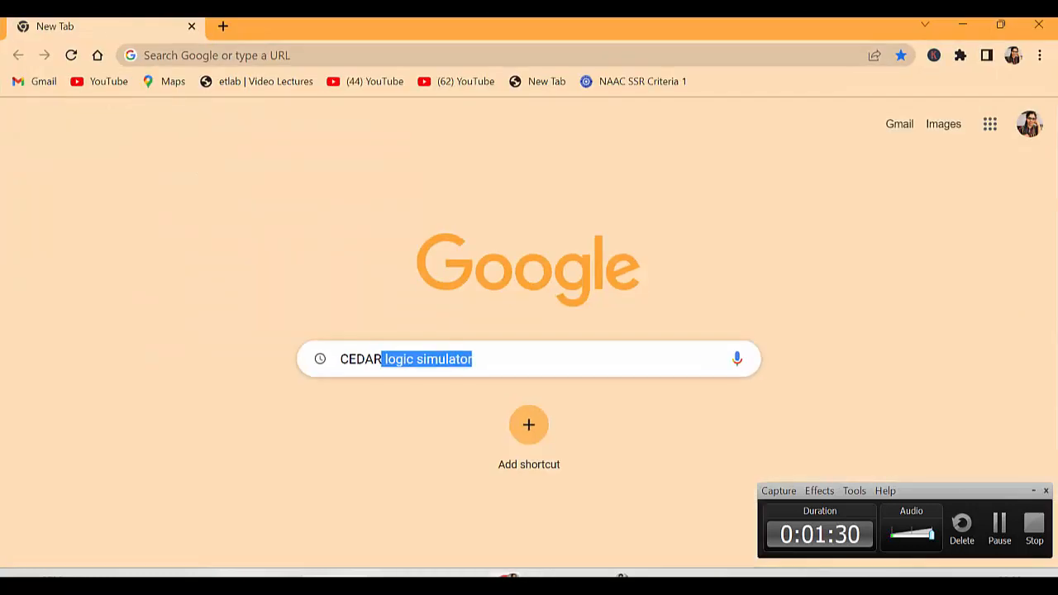
{"action": "left_click", "coordinate": [471, 360]}
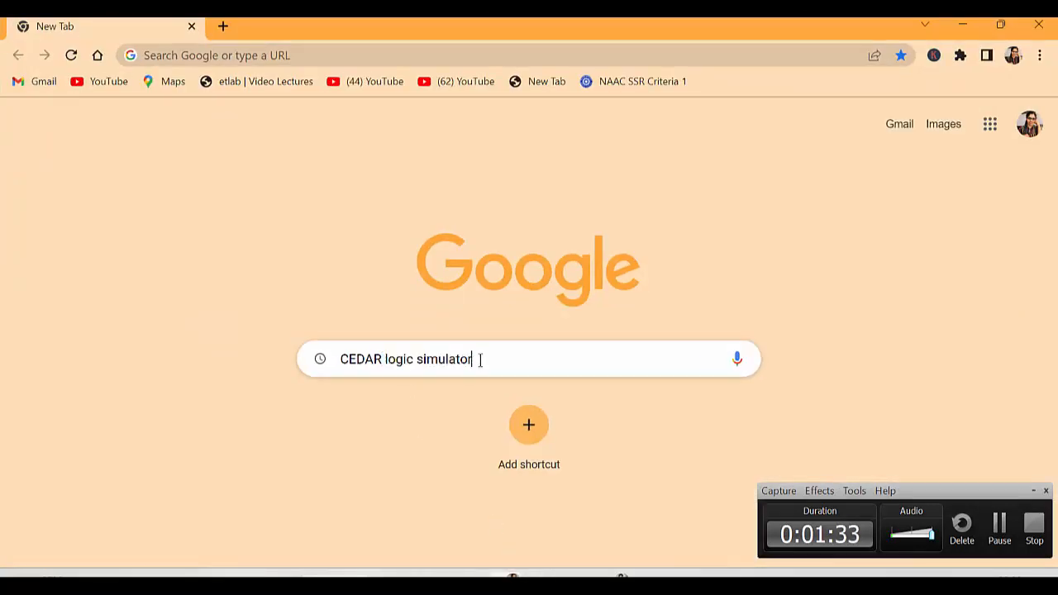
{"action": "key", "text": "Return"}
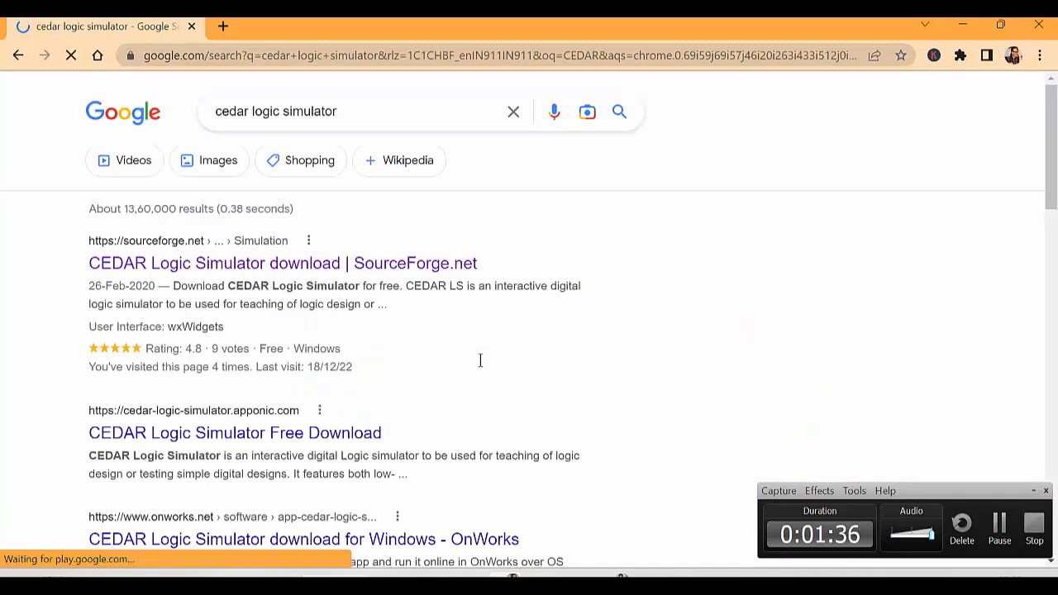
{"action": "left_click", "coordinate": [205, 268]}
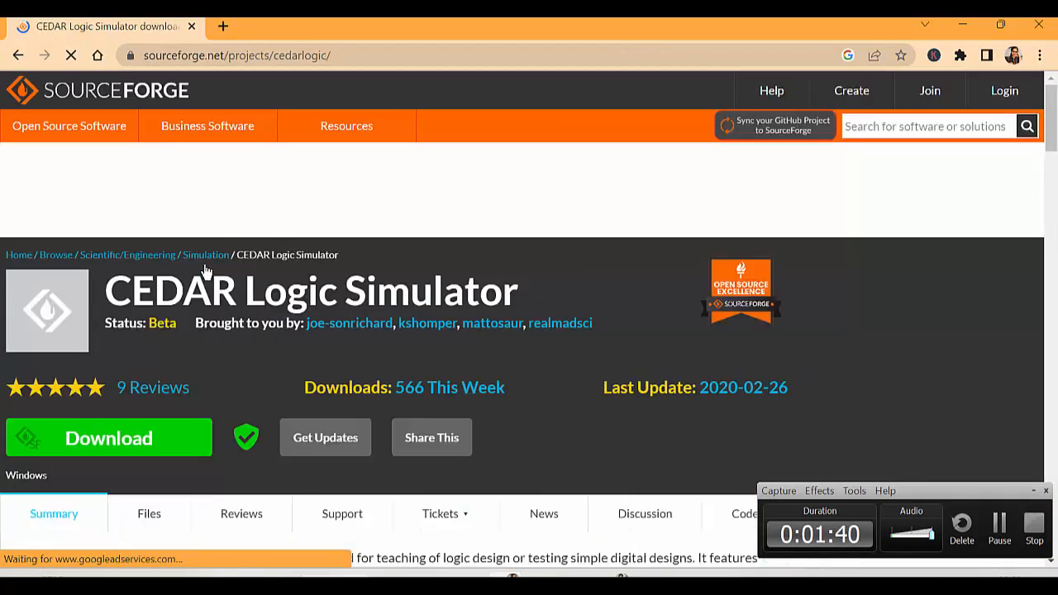
Step: Download the CEDAR Logic Simulator installer, keep the file despite the browser's safety prompt, and run it
{"action": "left_click", "coordinate": [83, 438]}
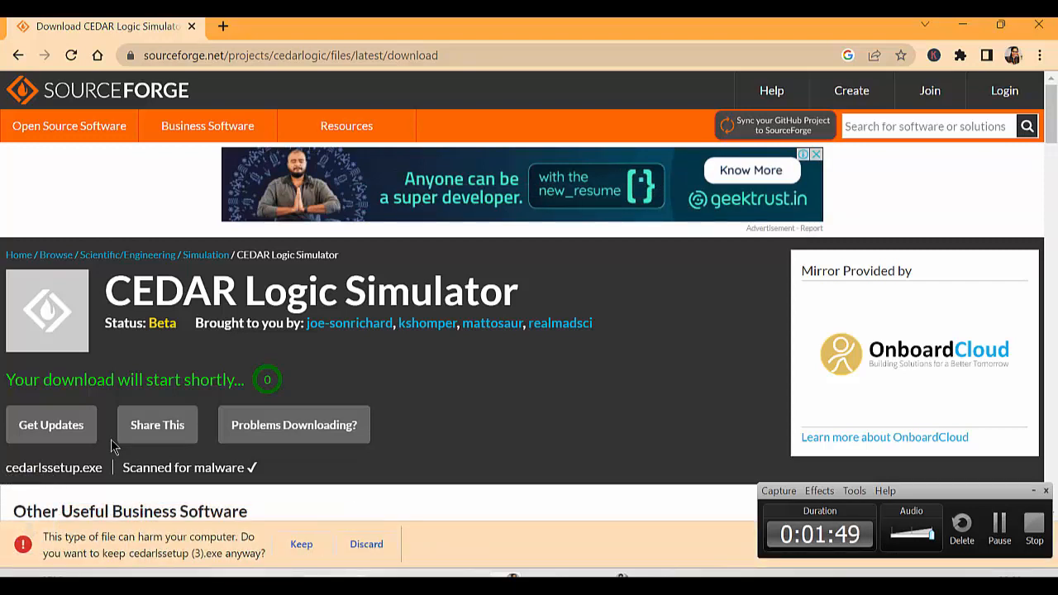
{"action": "left_click", "coordinate": [302, 543]}
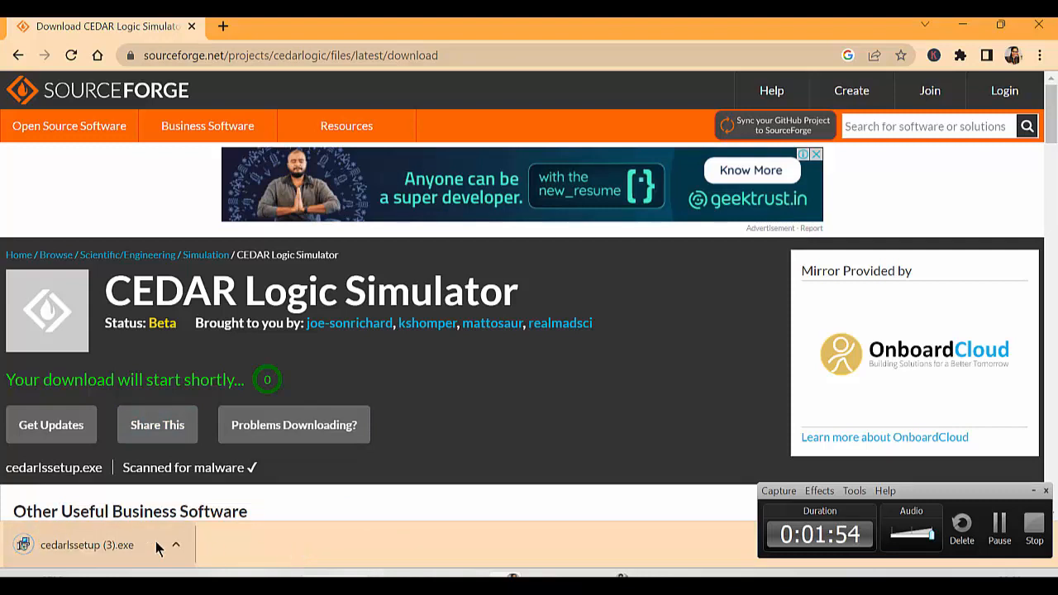
{"action": "left_click", "coordinate": [115, 544]}
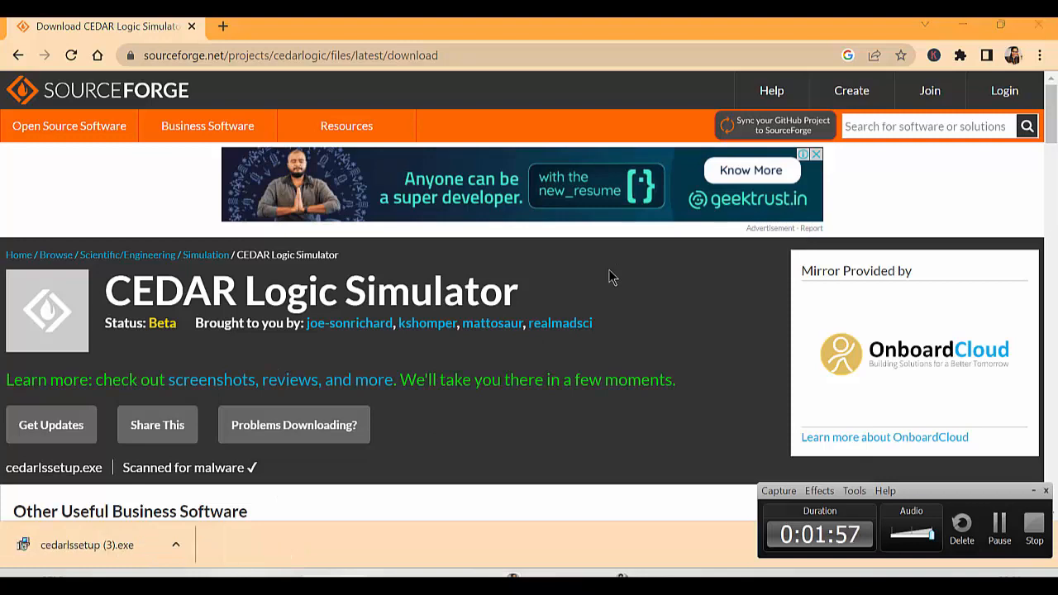
Step: Install CEDAR Logic Simulator into C:\Program Files\CEDAR Logic with a desktop icon and finish the setup wizard
{"action": "left_click", "coordinate": [633, 428]}
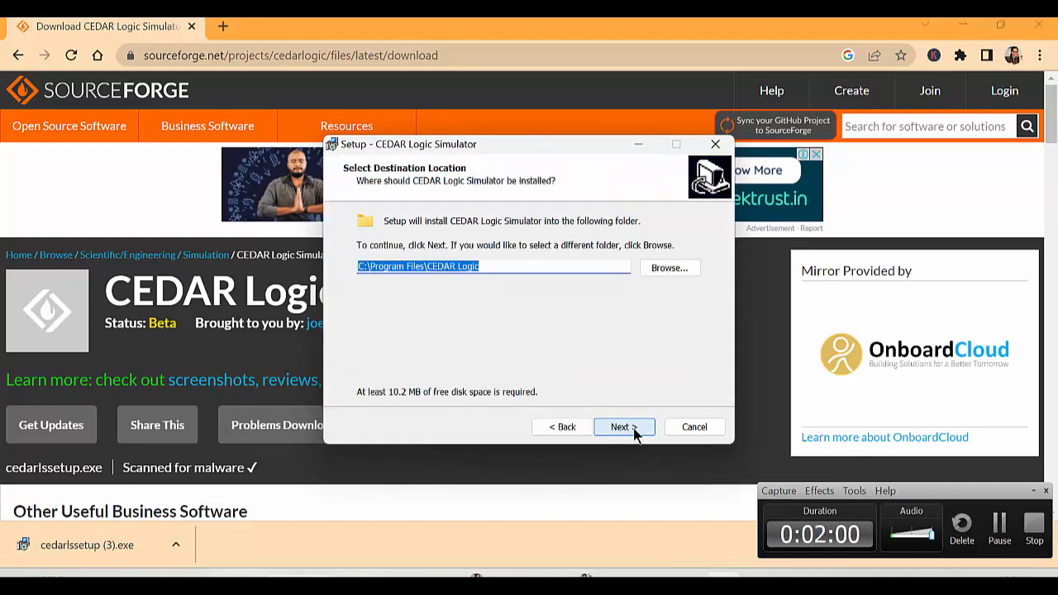
{"action": "left_click", "coordinate": [633, 428]}
{"action": "left_click", "coordinate": [633, 428]}
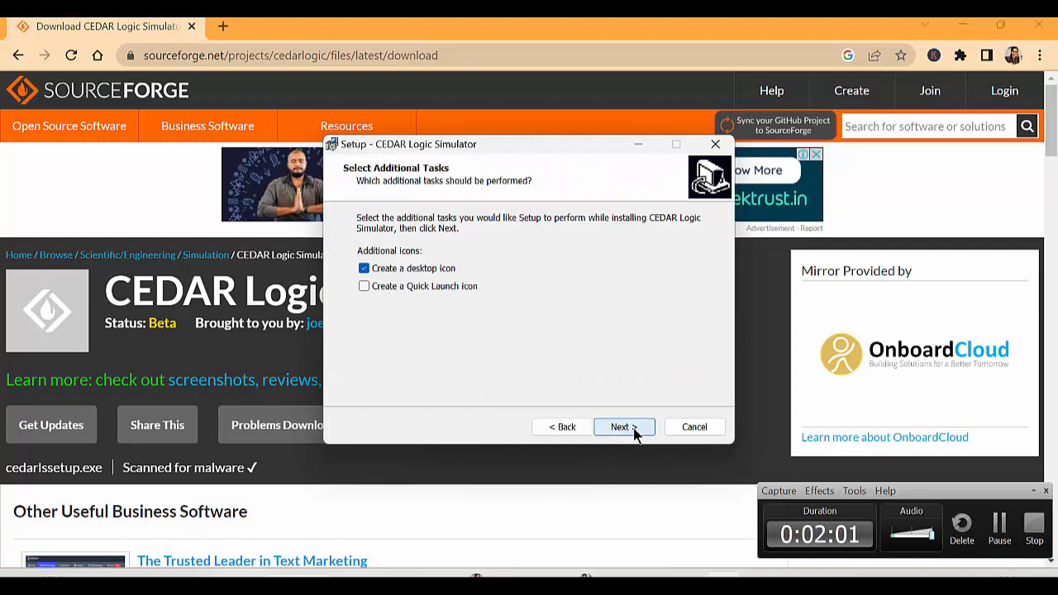
{"action": "left_click", "coordinate": [633, 428]}
{"action": "left_click", "coordinate": [633, 428]}
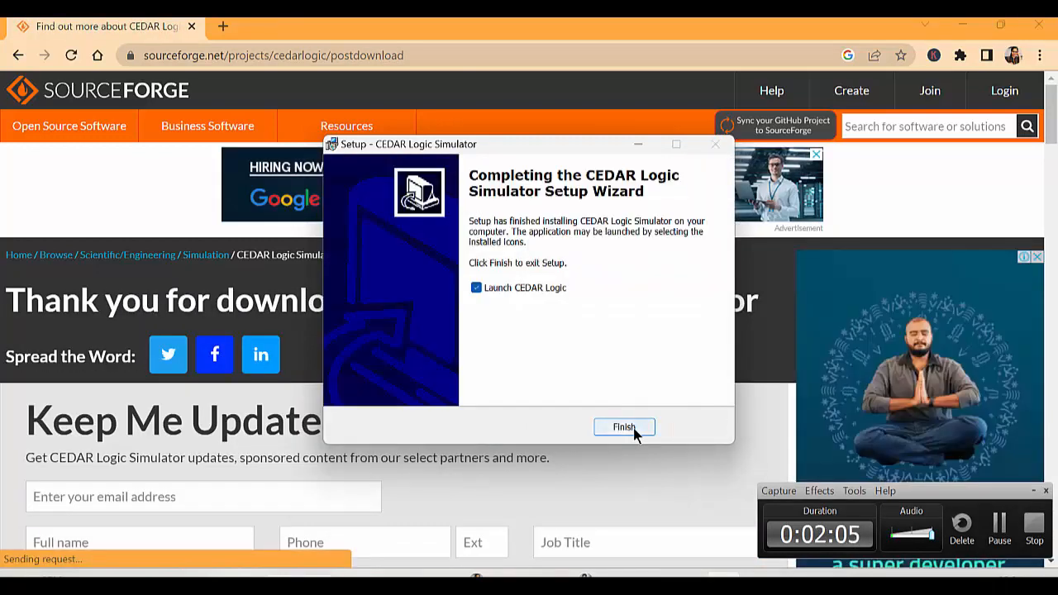
{"action": "left_click", "coordinate": [633, 428]}
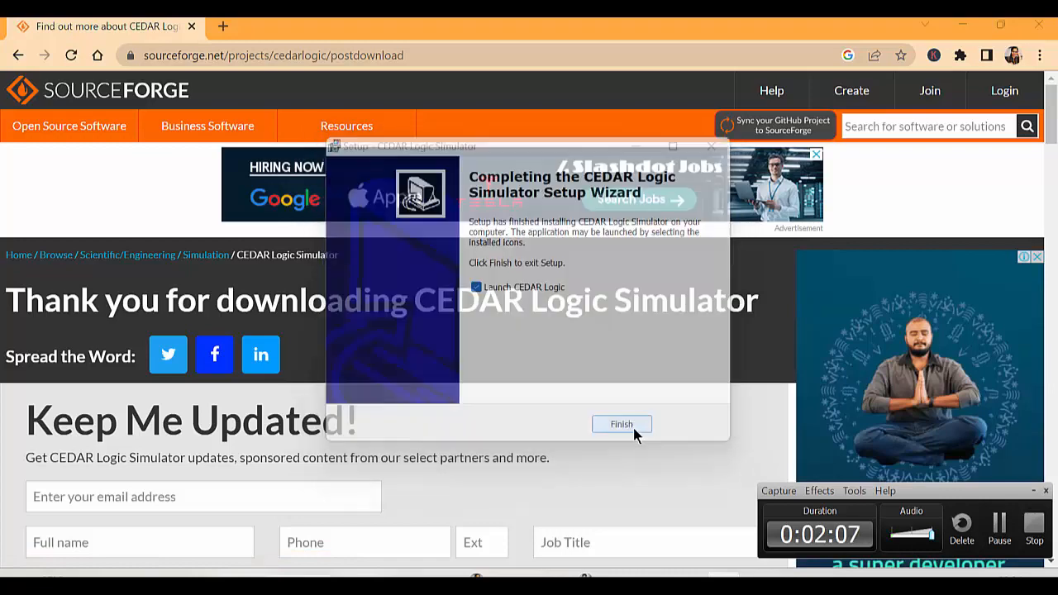
Step: Minimize the browser, start CEDAR Logic from the desktop and maximize its window
{"action": "left_click", "coordinate": [963, 25]}
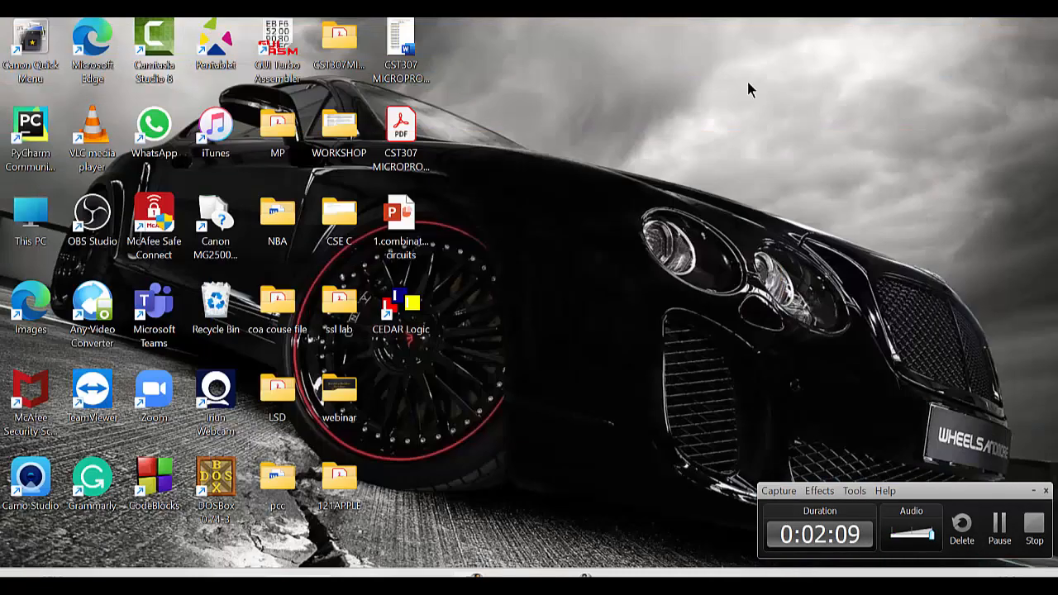
{"action": "double_click", "coordinate": [418, 332]}
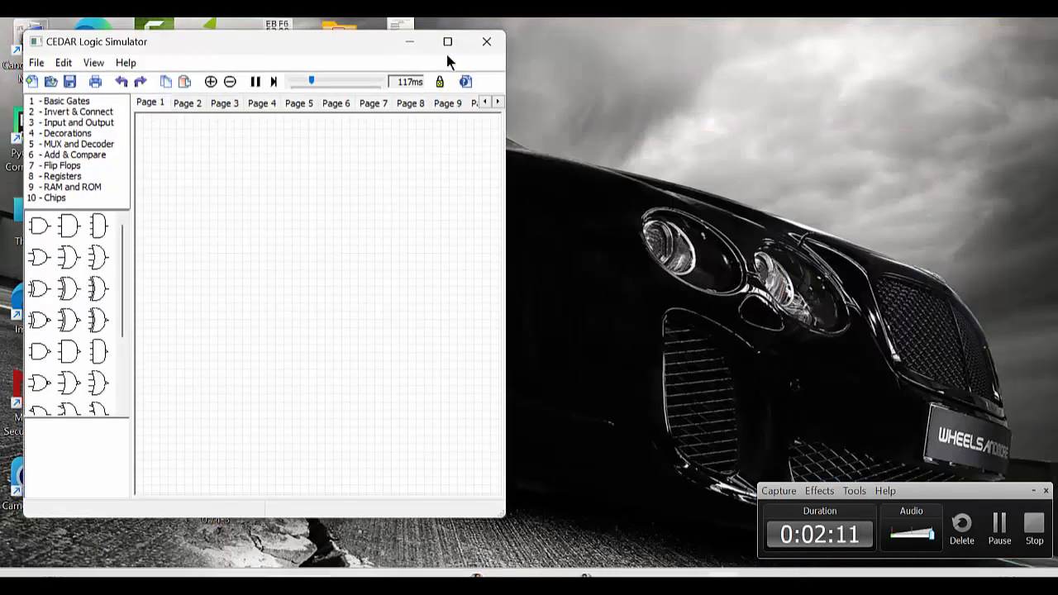
{"action": "left_click", "coordinate": [447, 44]}
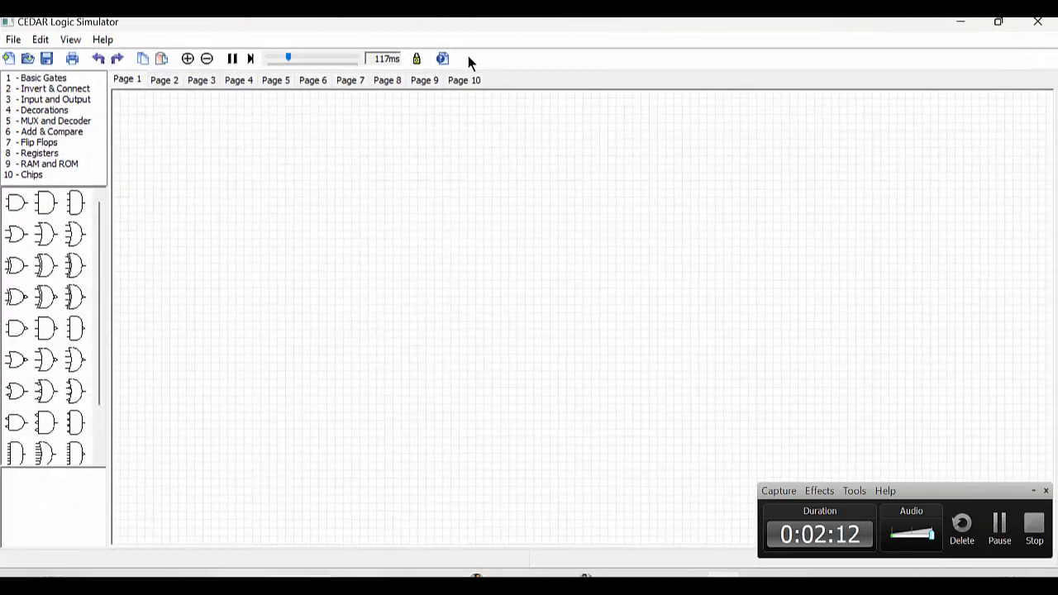
{"action": "left_click", "coordinate": [1043, 490]}
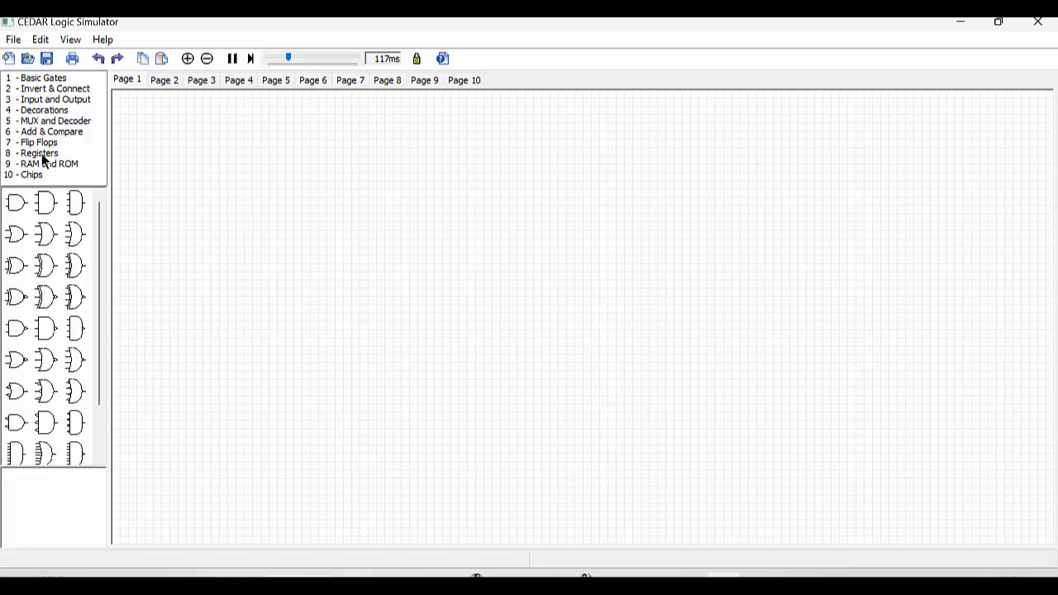
Step: Look through the component libraries, including Basic Gates, Invert & Connect, Input and Output, Decorations, MUX and Decoder, and Flip Flops
{"action": "left_click", "coordinate": [60, 79]}
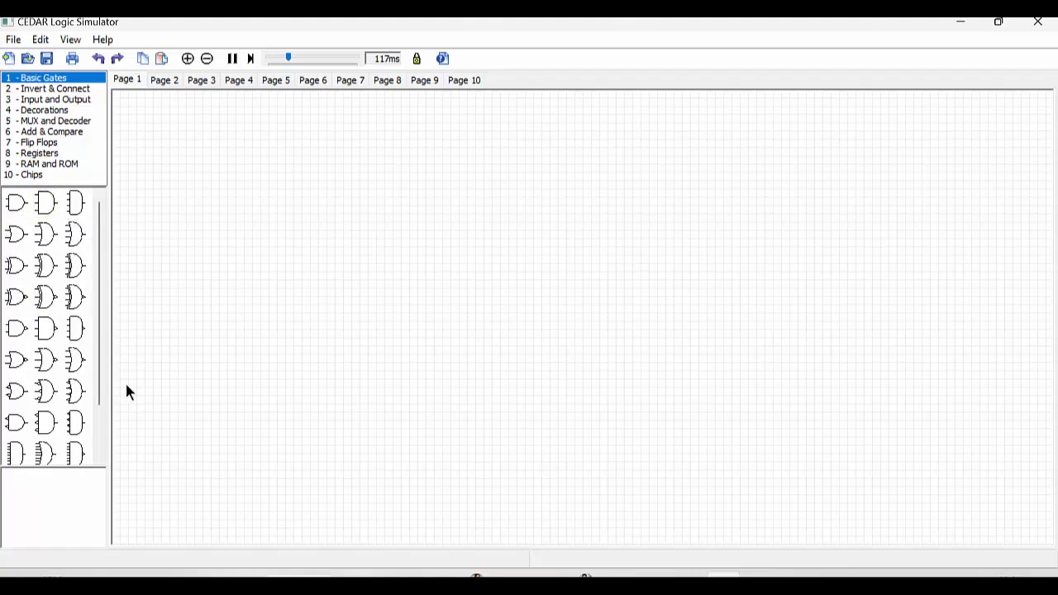
{"action": "left_click_drag", "start_coordinate": [99, 353], "coordinate": [103, 302]}
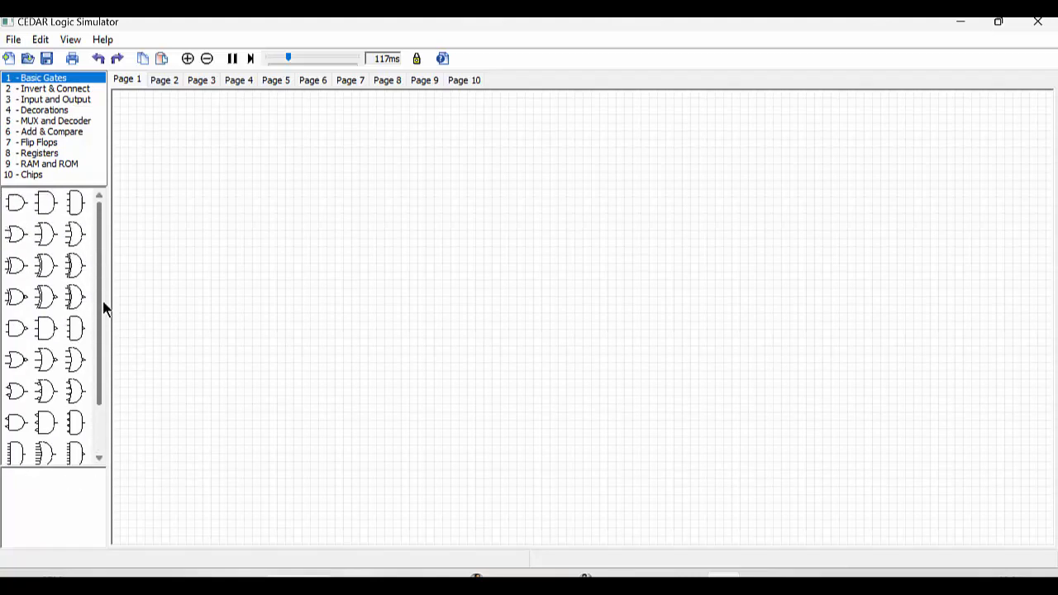
{"action": "left_click", "coordinate": [67, 88]}
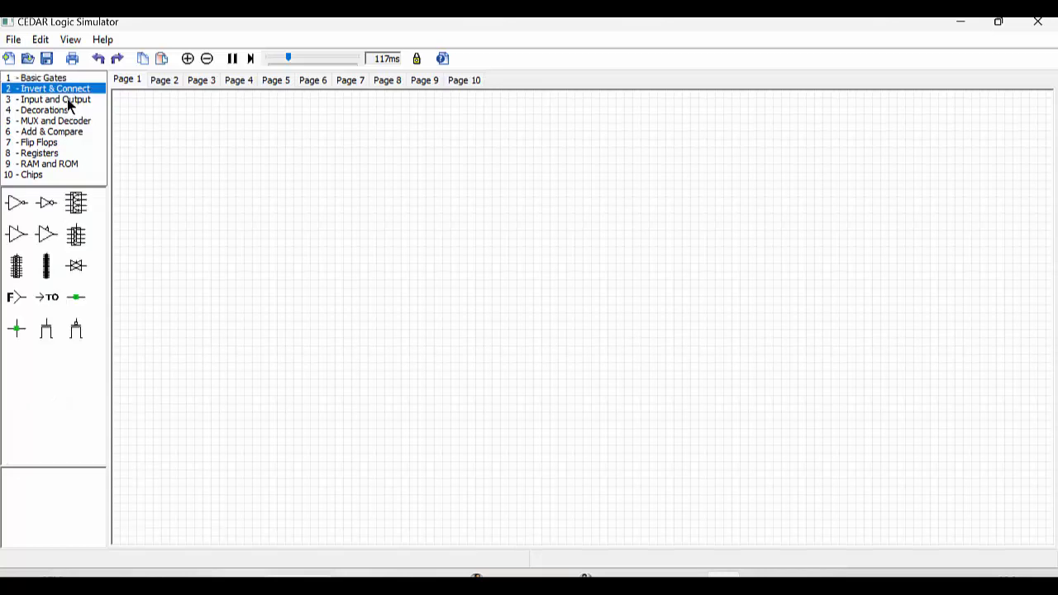
{"action": "left_click", "coordinate": [67, 107]}
{"action": "left_click", "coordinate": [68, 99]}
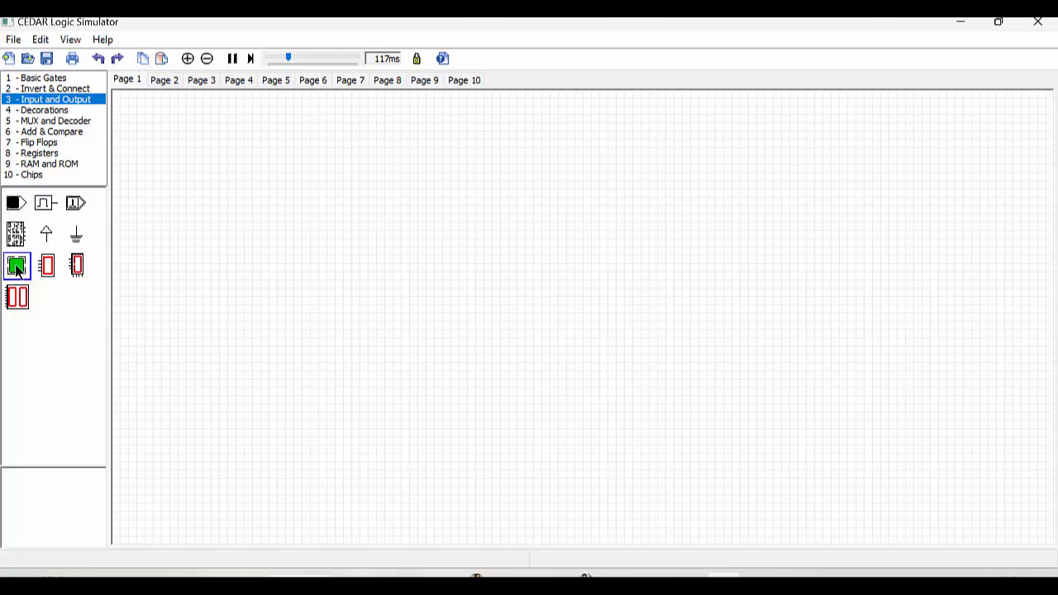
{"action": "left_click", "coordinate": [59, 109]}
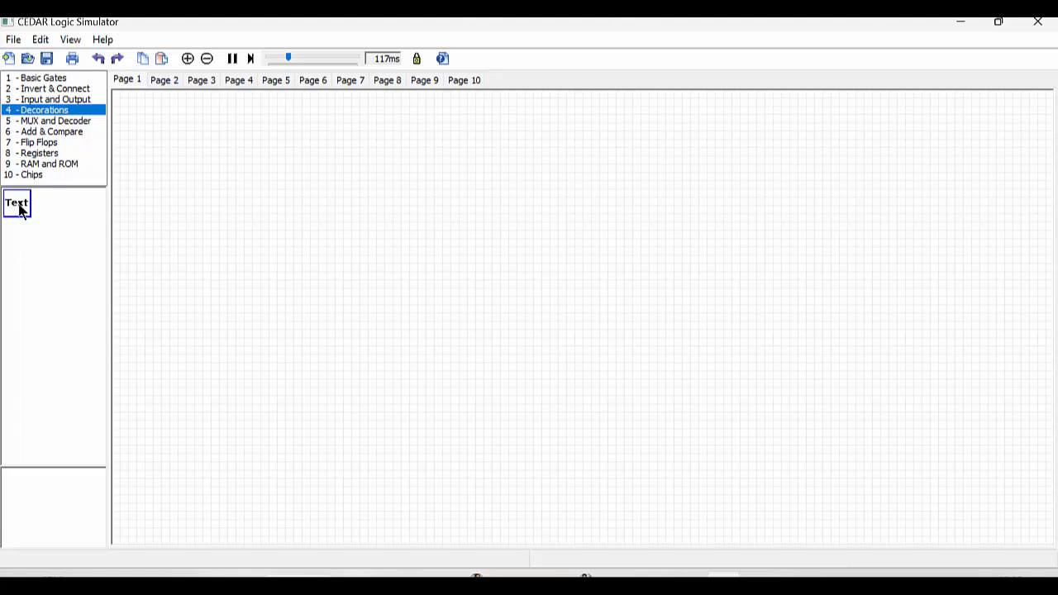
{"action": "left_click", "coordinate": [80, 121]}
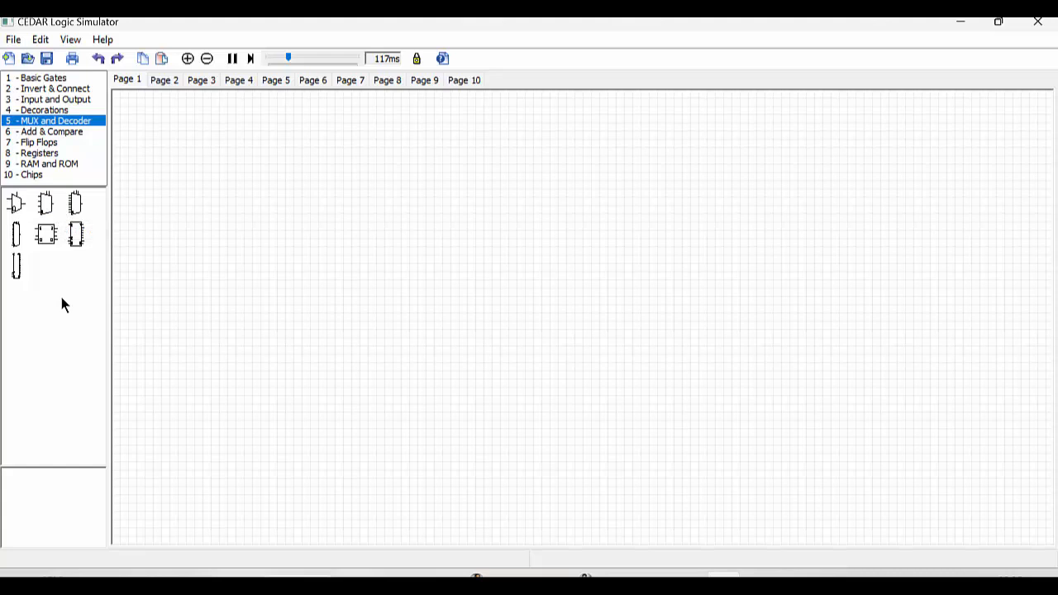
{"action": "left_click", "coordinate": [53, 142]}
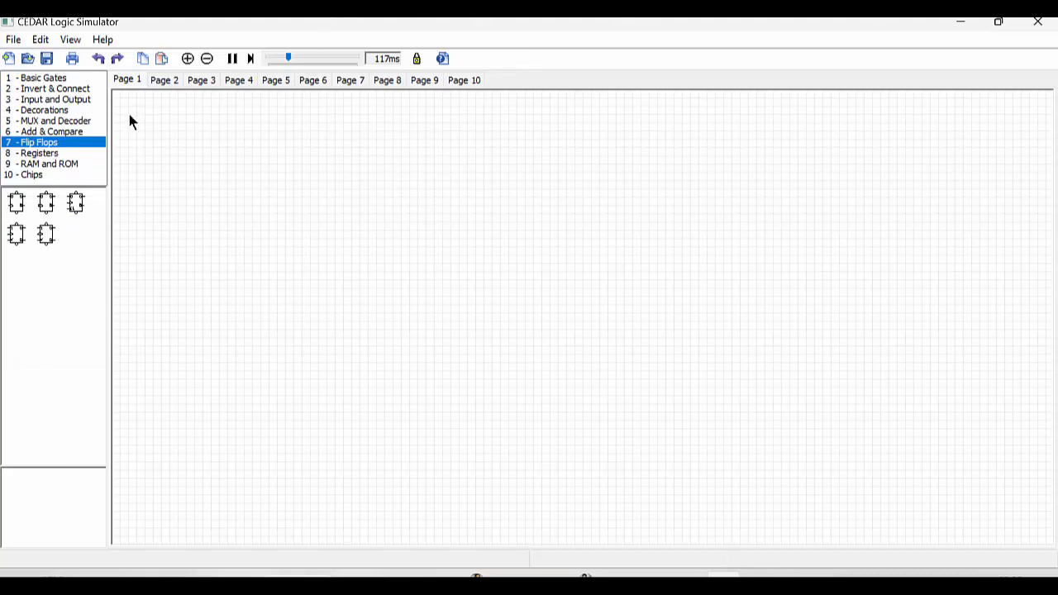
Step: Build a circuit on Page 1 from a two-input AND gate, with an on/off toggle switch on each input and an LED on its output
{"action": "left_click", "coordinate": [60, 79]}
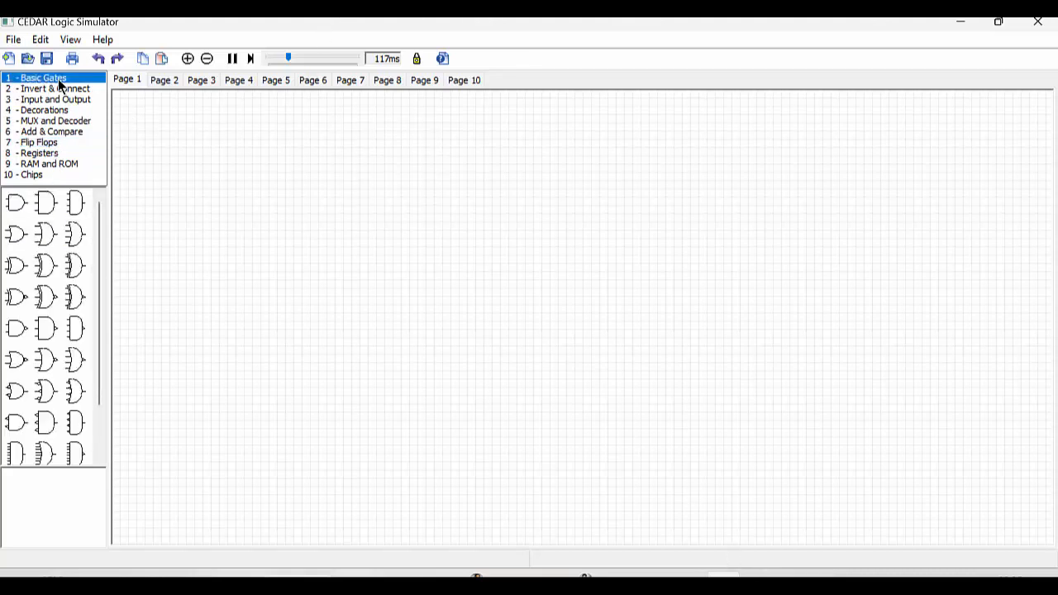
{"action": "left_click_drag", "start_coordinate": [20, 207], "coordinate": [603, 236]}
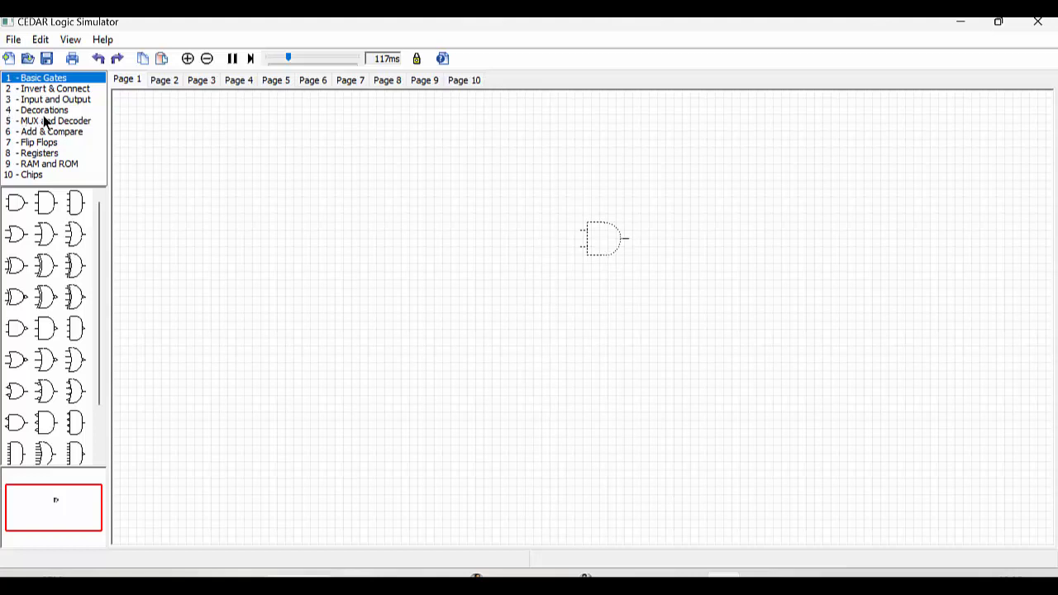
{"action": "left_click", "coordinate": [60, 100]}
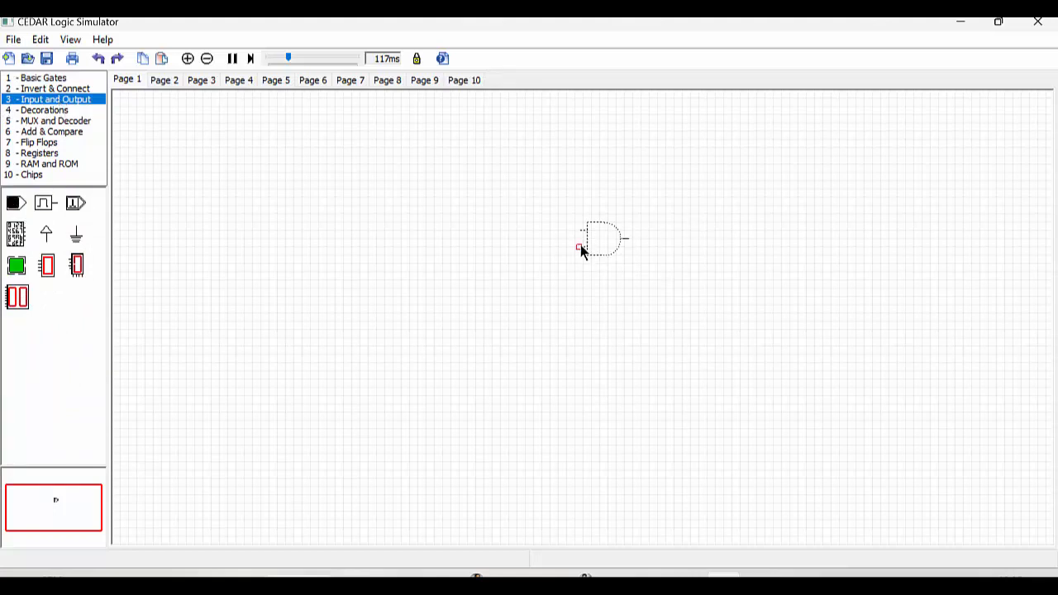
{"action": "left_click_drag", "start_coordinate": [16, 203], "coordinate": [579, 232]}
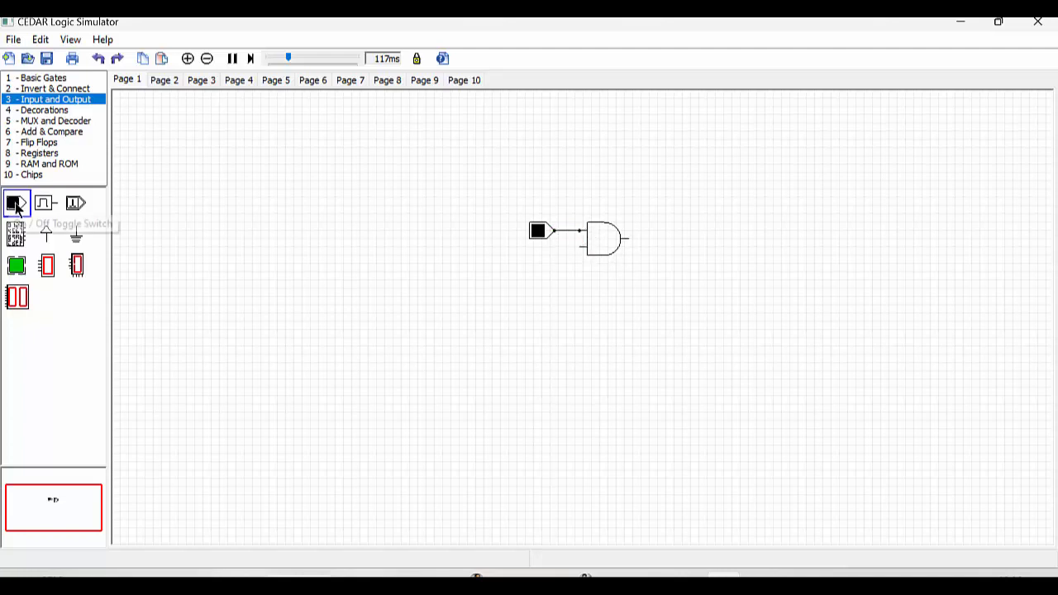
{"action": "left_click_drag", "start_coordinate": [15, 204], "coordinate": [572, 252]}
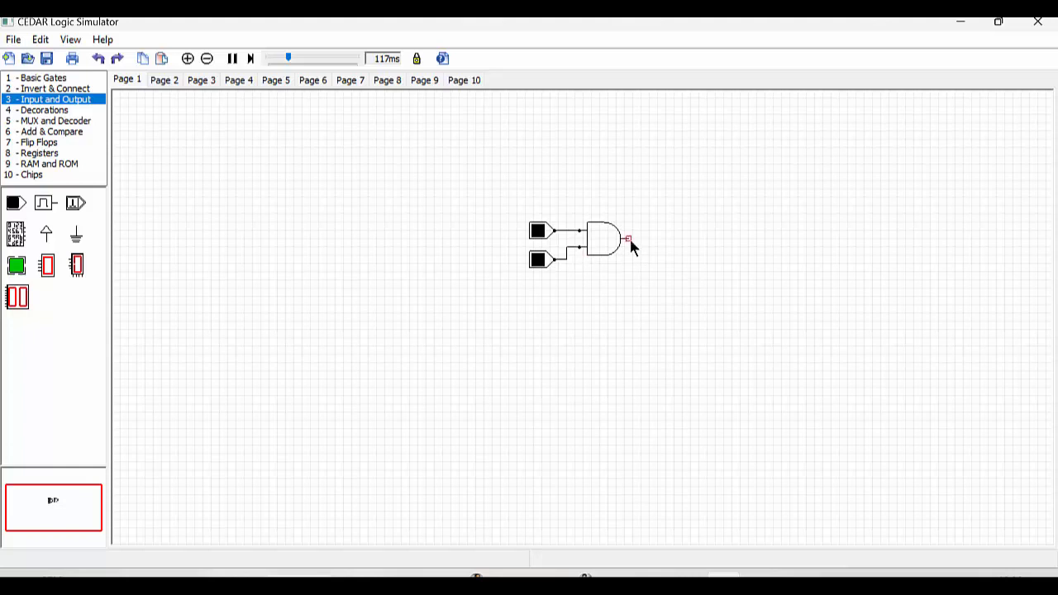
{"action": "mouse_move", "coordinate": [16, 265]}
{"action": "left_mouse_down"}
{"action": "mouse_move", "coordinate": [615, 276]}
{"action": "mouse_move", "coordinate": [653, 234]}
{"action": "mouse_move", "coordinate": [643, 239]}
{"action": "left_mouse_up"}
Step: Place a text decoration just left of the upper toggle switch and try rotating it
{"action": "left_click", "coordinate": [52, 111]}
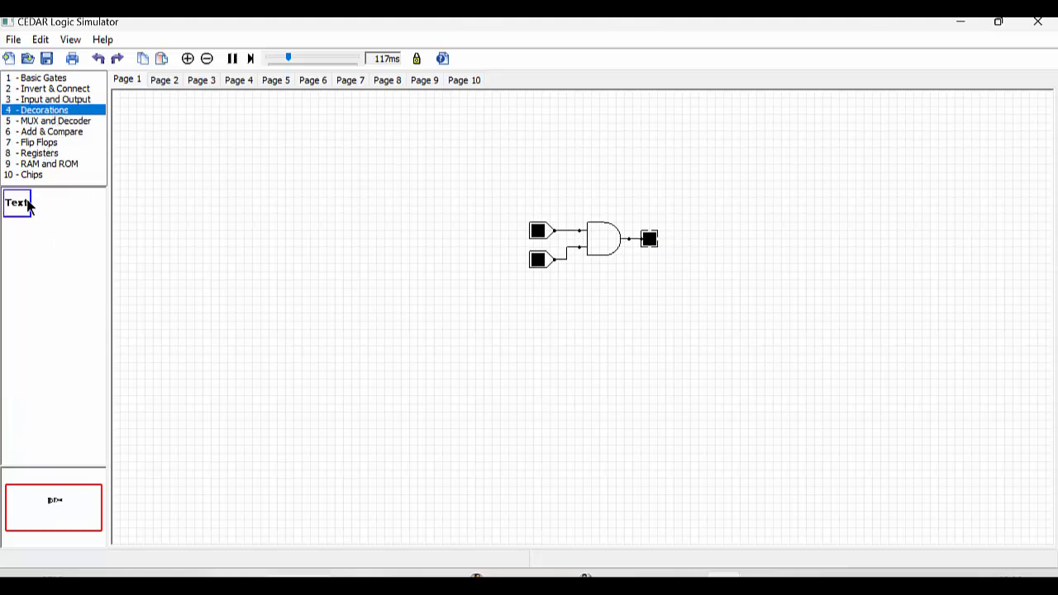
{"action": "left_click_drag", "start_coordinate": [25, 206], "coordinate": [498, 225]}
{"action": "right_click", "coordinate": [491, 220]}
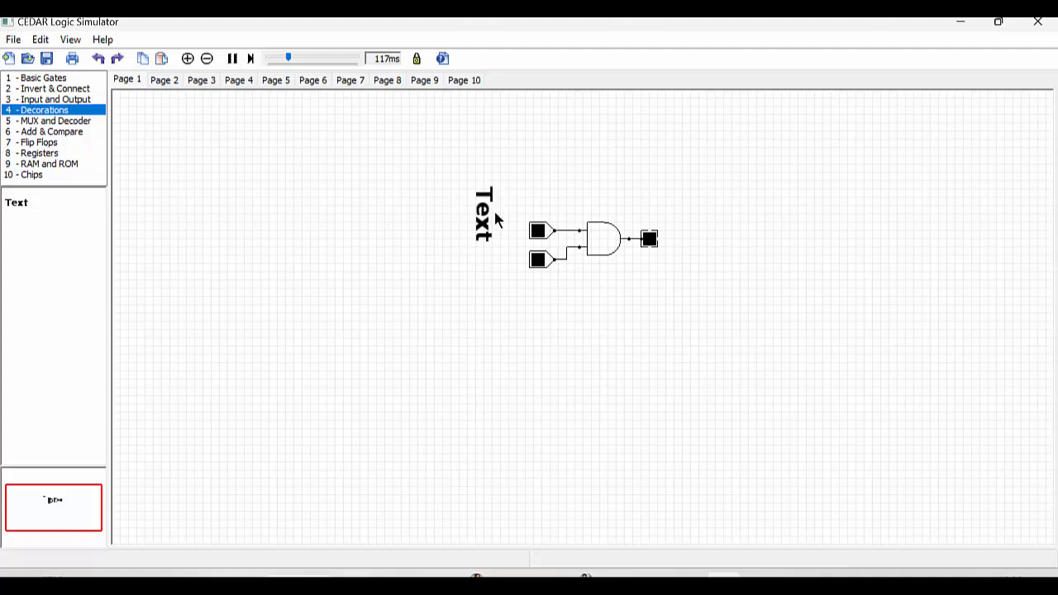
{"action": "right_click", "coordinate": [485, 220]}
Step: Set the text decoration's label to A and its text height to 1
{"action": "double_click", "coordinate": [490, 221]}
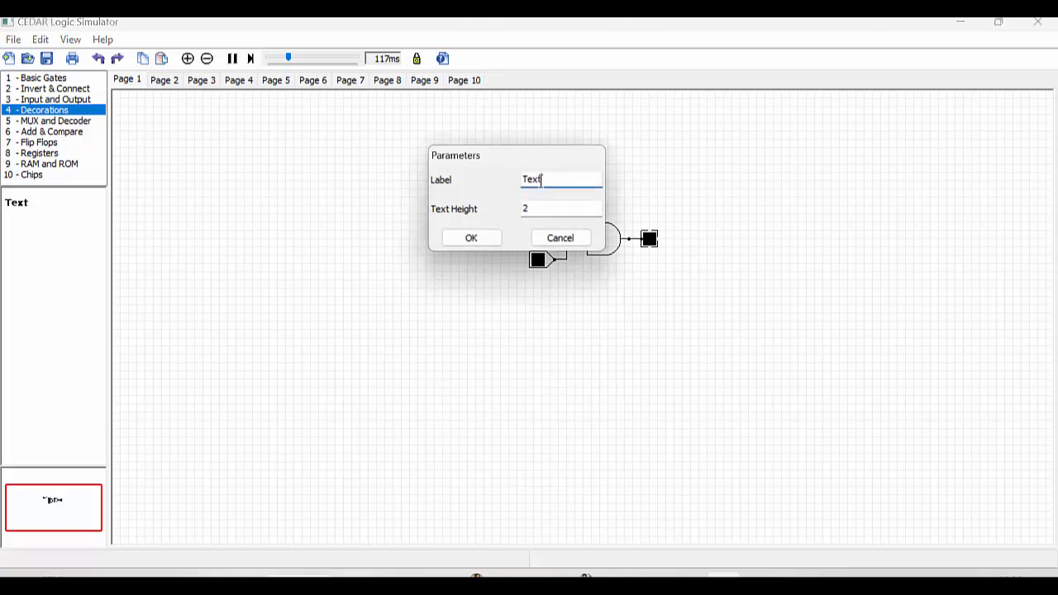
{"action": "double_click", "coordinate": [543, 180]}
{"action": "left_click", "coordinate": [533, 209]}
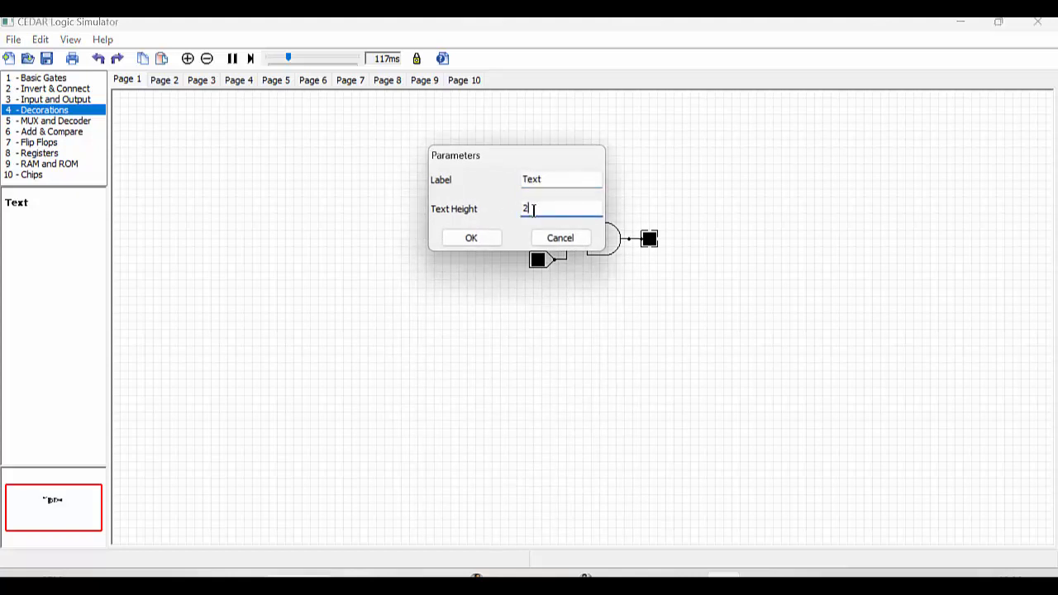
{"action": "key", "text": "BackSpace"}
{"action": "type", "text": "1"}
{"action": "left_click_drag", "start_coordinate": [547, 182], "coordinate": [523, 182]}
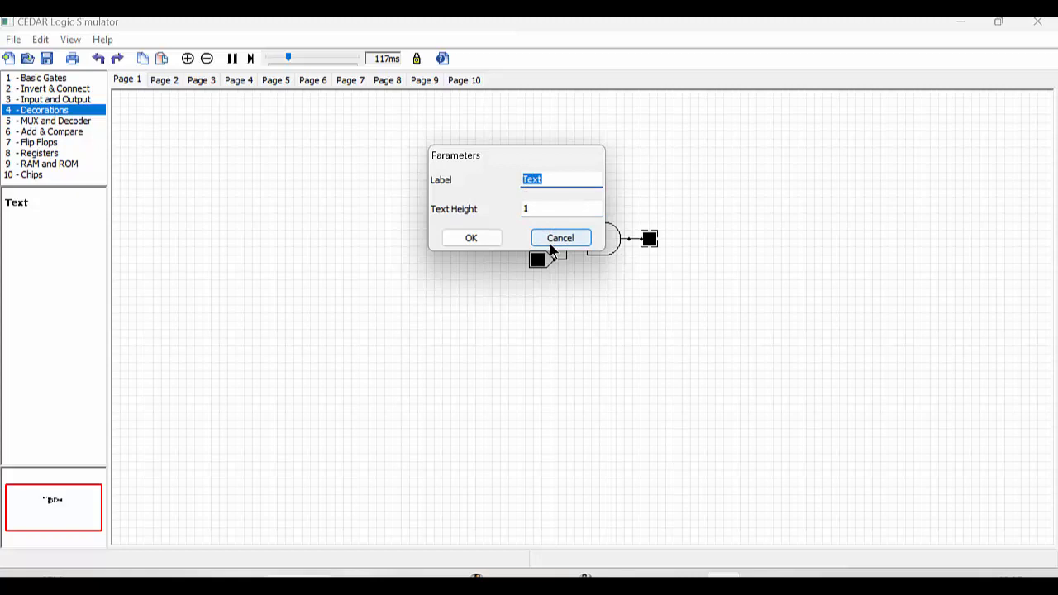
{"action": "type", "text": "A"}
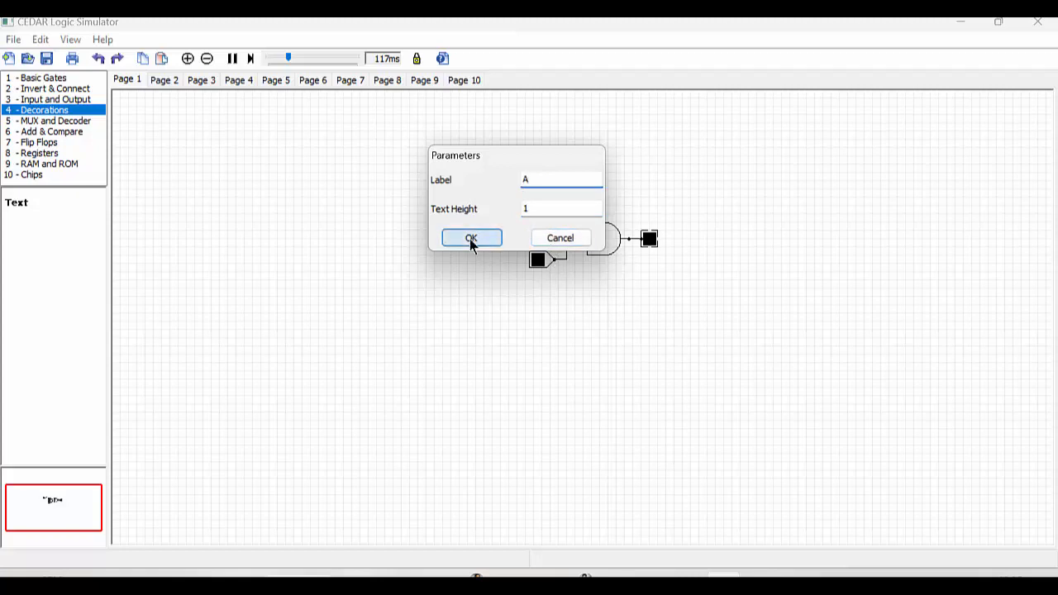
{"action": "left_click", "coordinate": [471, 240]}
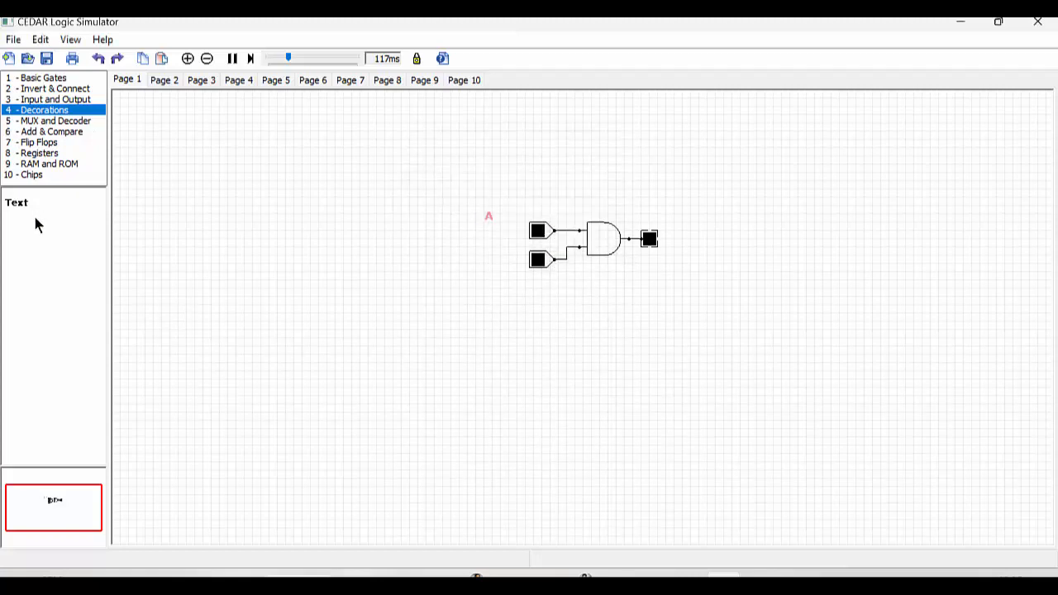
Step: Add a text decoration labelled B with text height 1 beside the lower toggle switch, and move labels A and B close to their switches
{"action": "left_click_drag", "start_coordinate": [36, 219], "coordinate": [487, 257]}
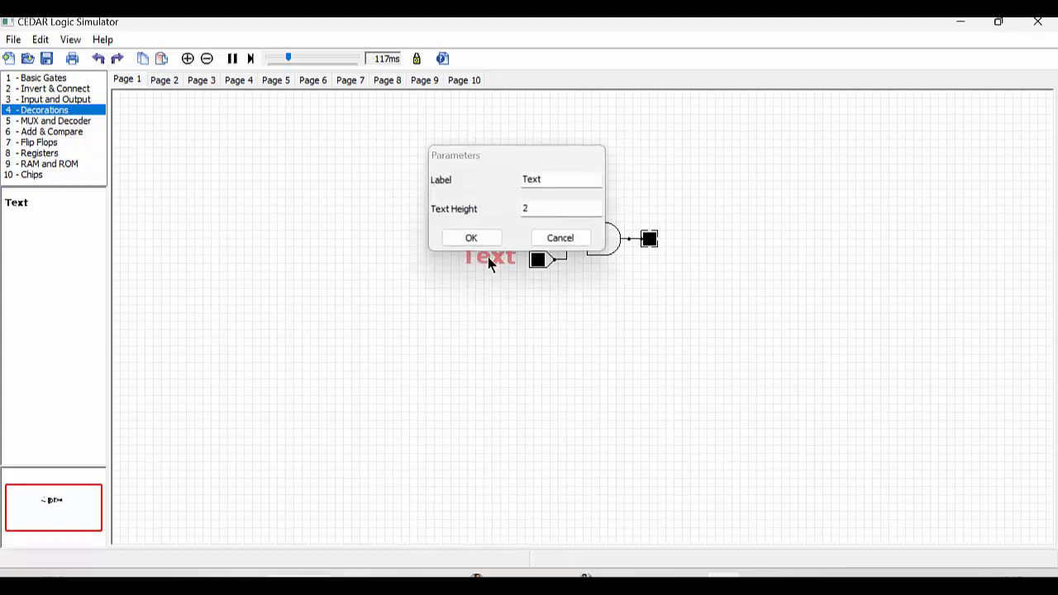
{"action": "left_click_drag", "start_coordinate": [539, 207], "coordinate": [501, 211]}
{"action": "type", "text": "1"}
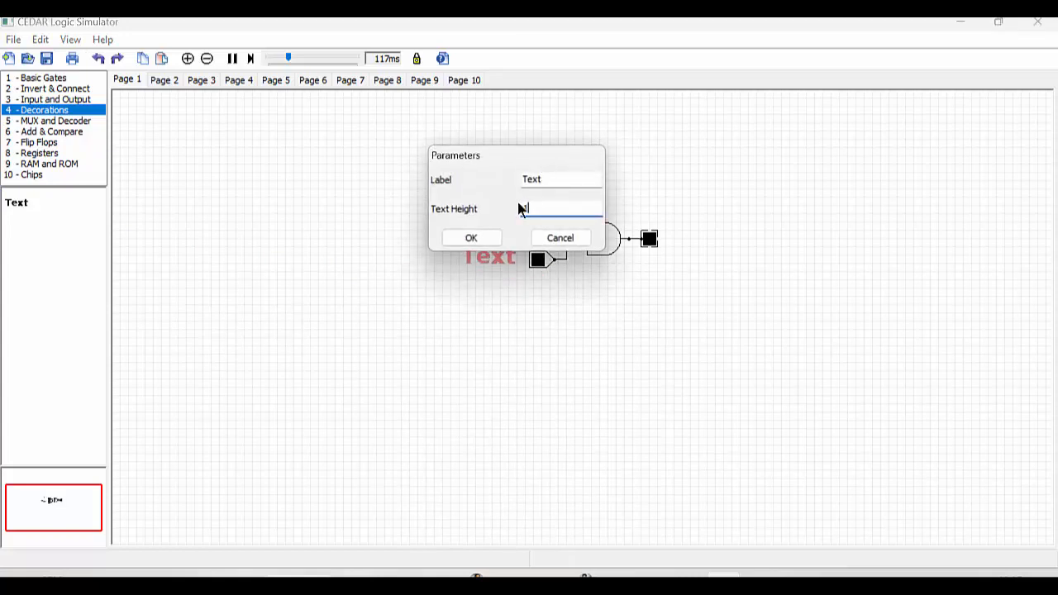
{"action": "left_click_drag", "start_coordinate": [550, 180], "coordinate": [521, 183]}
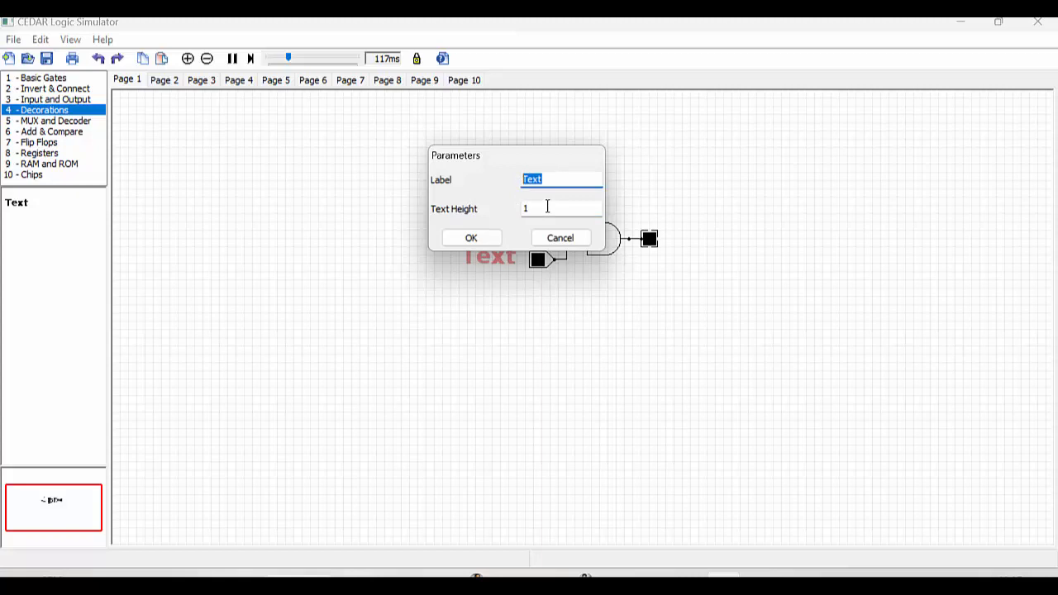
{"action": "type", "text": "B"}
{"action": "left_click", "coordinate": [470, 238]}
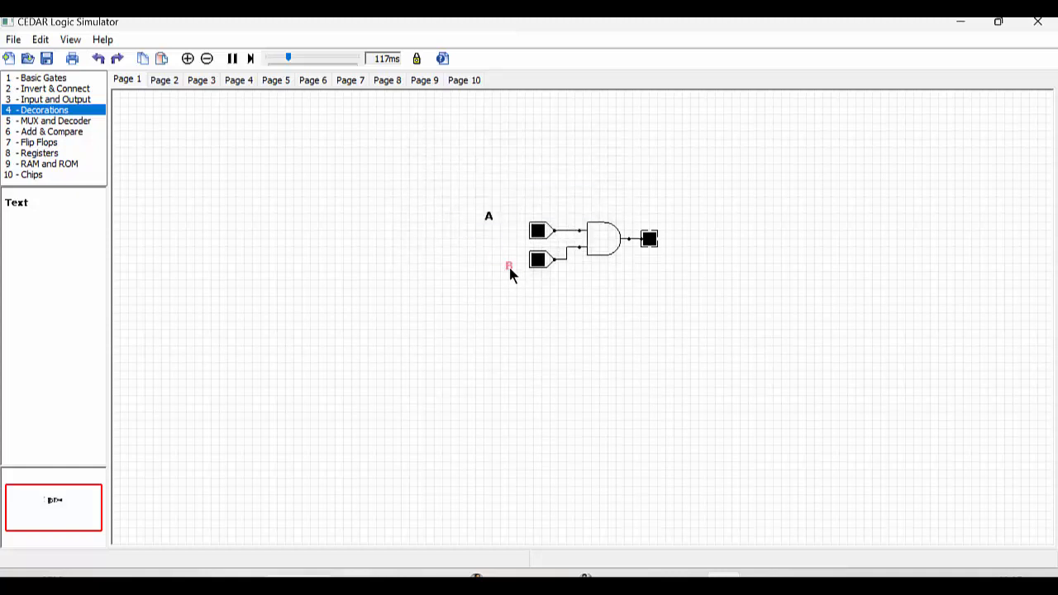
{"action": "left_click_drag", "start_coordinate": [488, 218], "coordinate": [510, 233]}
{"action": "left_click", "coordinate": [511, 268]}
Step: Add a text decoration labelled Y with text height 1 and position it just above the output LED
{"action": "left_click_drag", "start_coordinate": [23, 204], "coordinate": [645, 214]}
{"action": "double_click", "coordinate": [656, 209]}
{"action": "left_click_drag", "start_coordinate": [564, 207], "coordinate": [483, 207]}
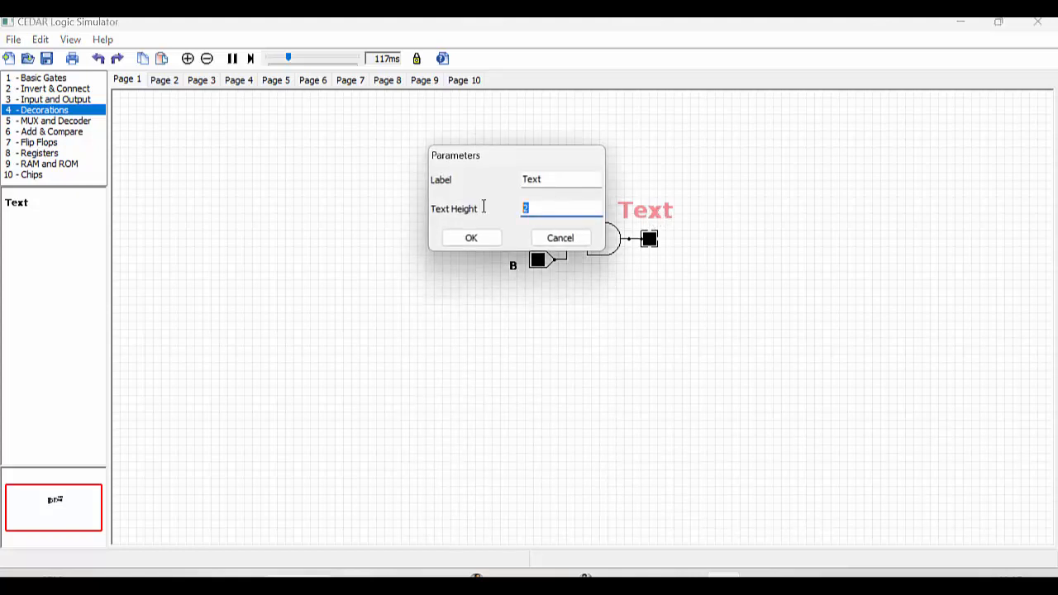
{"action": "type", "text": "1"}
{"action": "left_click_drag", "start_coordinate": [556, 179], "coordinate": [500, 185]}
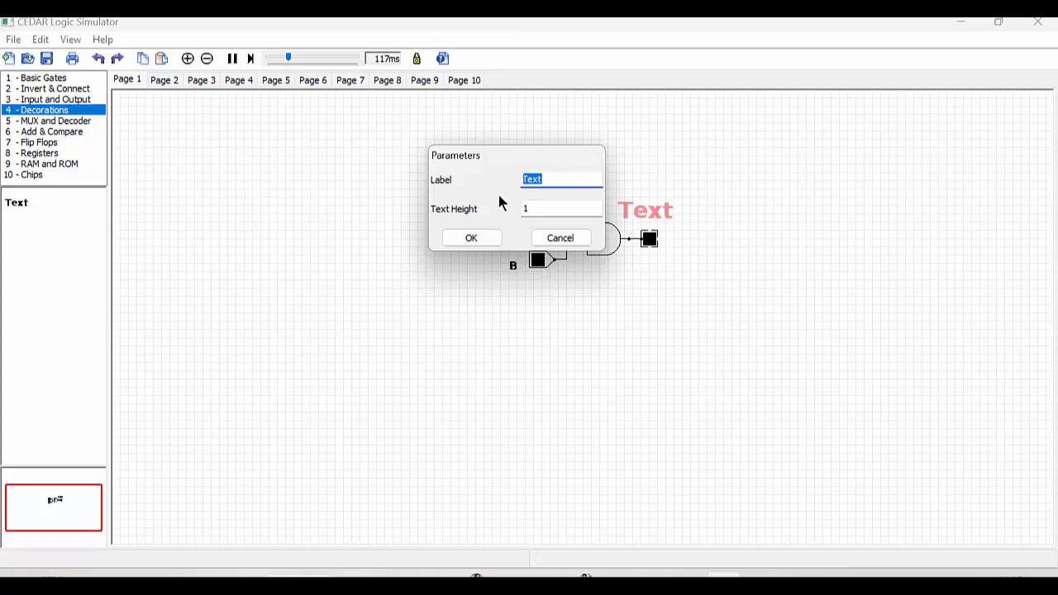
{"action": "type", "text": "Y"}
{"action": "left_click", "coordinate": [482, 240]}
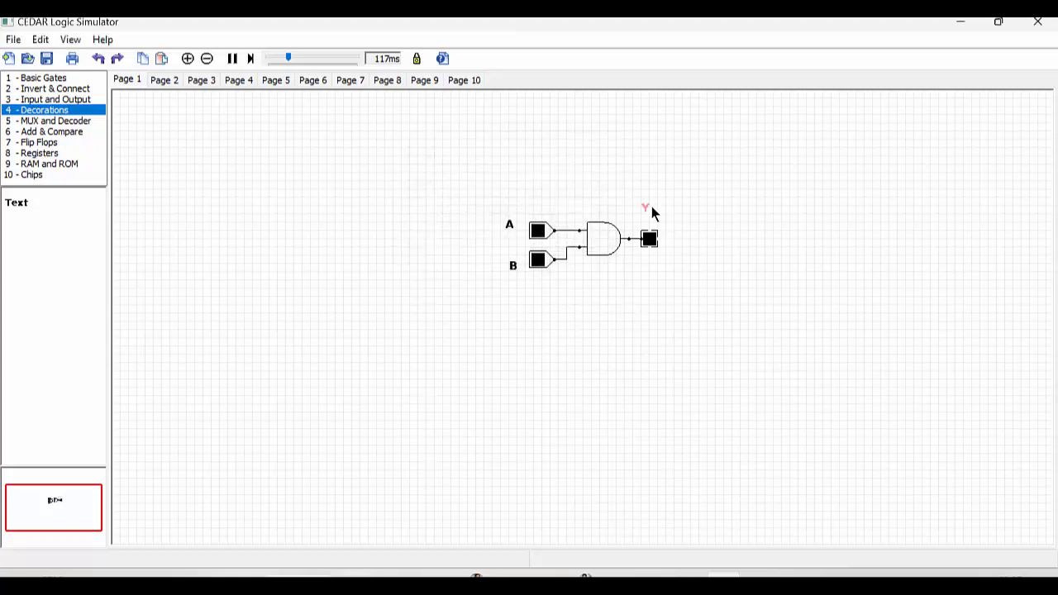
{"action": "left_click_drag", "start_coordinate": [647, 210], "coordinate": [647, 219]}
{"action": "left_click", "coordinate": [694, 241]}
Step: Test the AND gate by switching inputs A and B on, and switching A back off
{"action": "left_click", "coordinate": [538, 231]}
{"action": "left_click", "coordinate": [538, 259]}
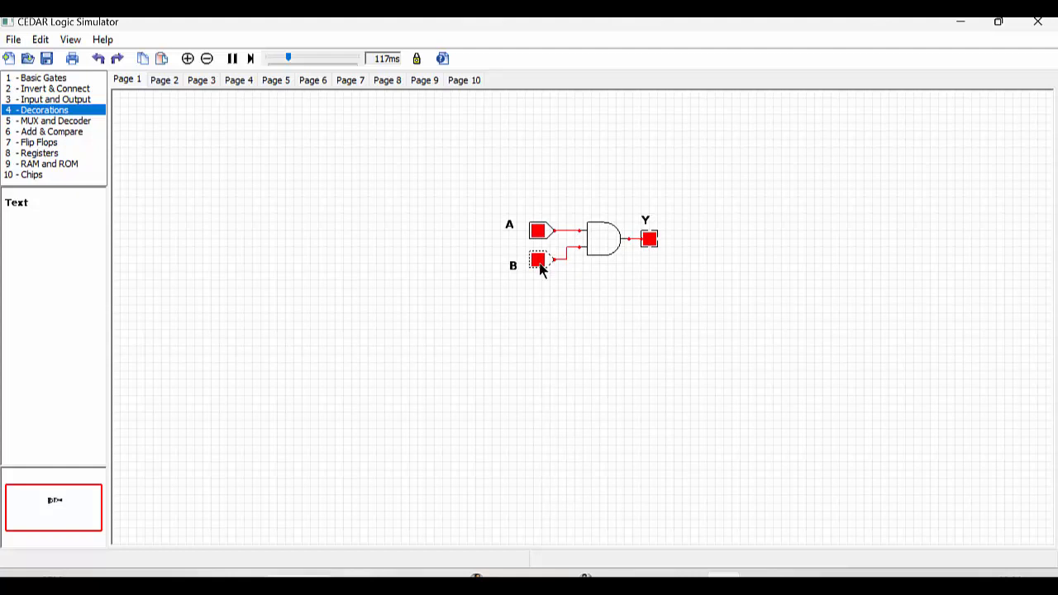
{"action": "left_click", "coordinate": [539, 231]}
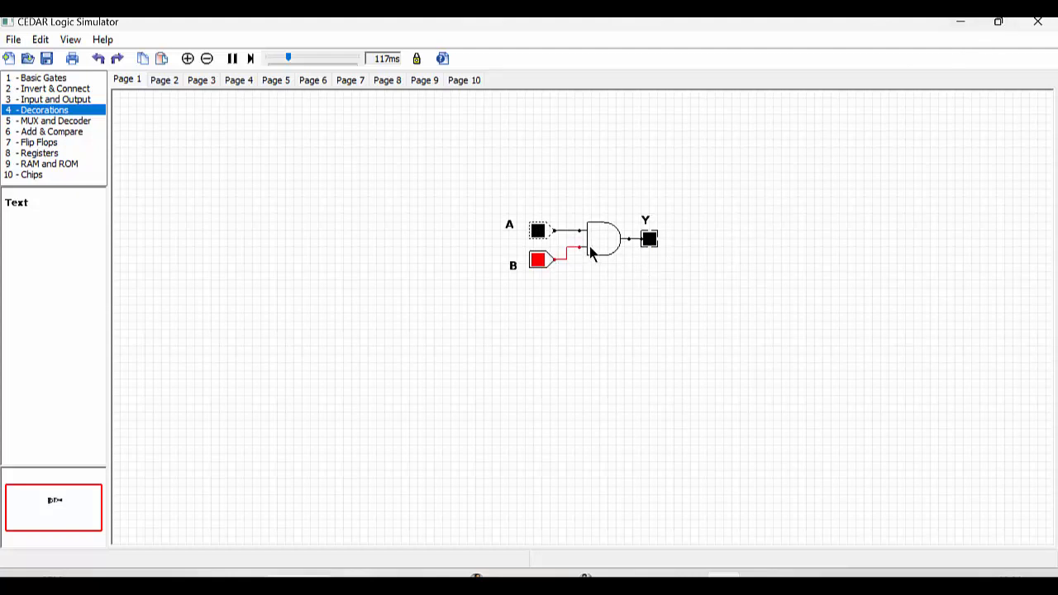
Step: Delete the whole AND gate circuit, including its switches, LED and labels, from Page 1
{"action": "key", "text": "Delete"}
{"action": "left_click", "coordinate": [599, 253]}
{"action": "key", "text": "Delete"}
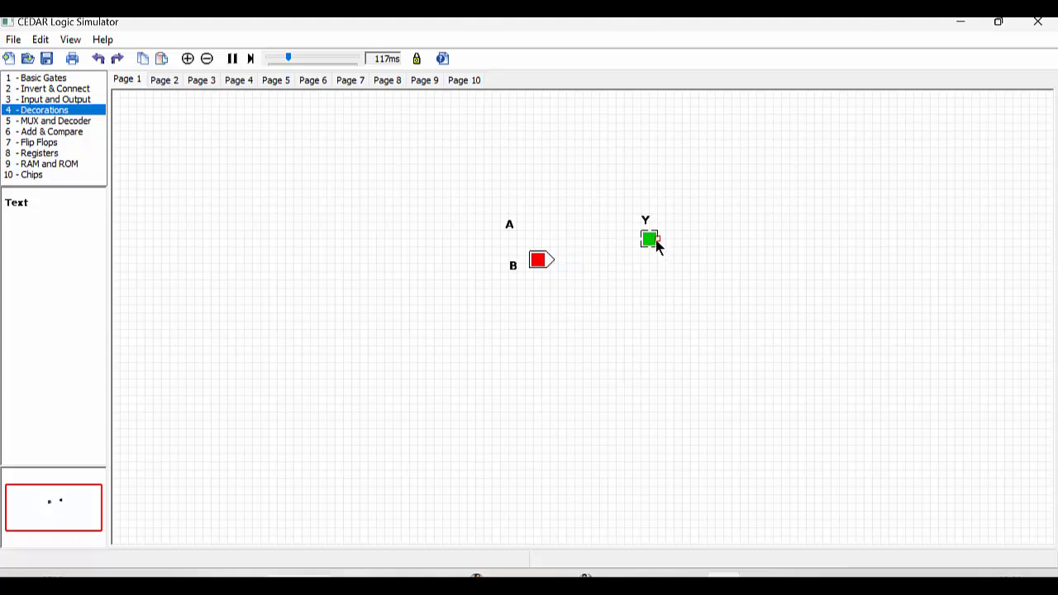
{"action": "key", "text": "Delete"}
{"action": "key", "text": "Delete"}
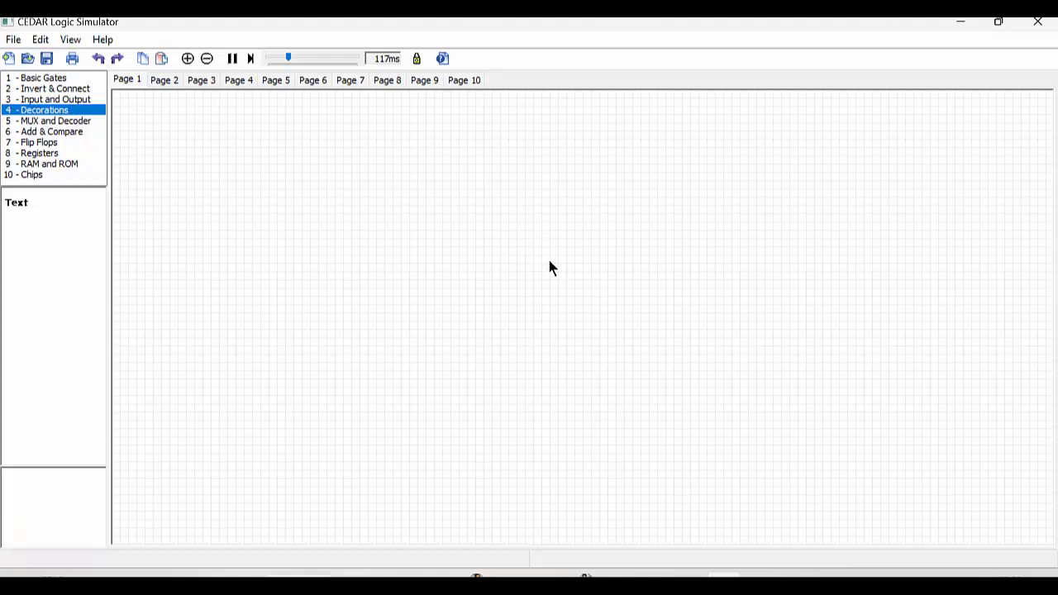
Step: Switch to the PowerPoint presentation and examine the truth table, Karnaugh map and simplified Boolean expression on slide 4
{"action": "left_click", "coordinate": [616, 585]}
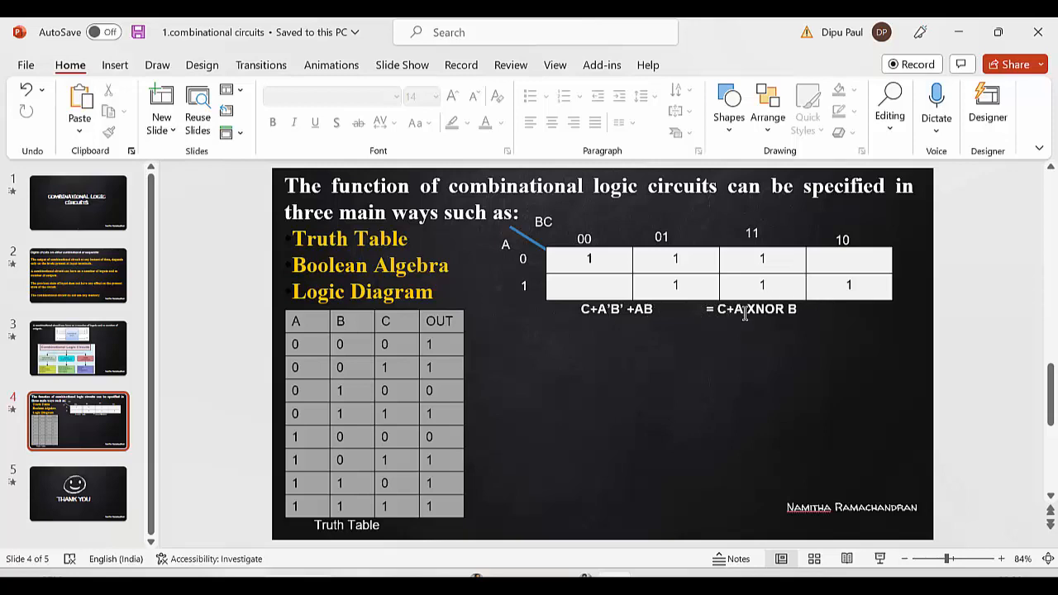
{"action": "left_click", "coordinate": [583, 310]}
{"action": "left_click", "coordinate": [679, 324]}
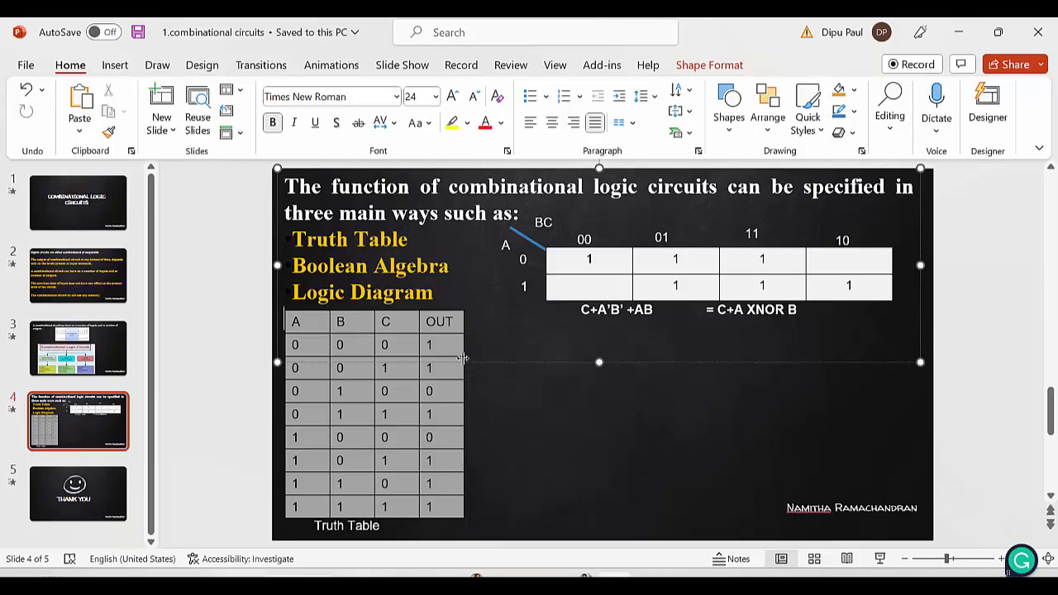
Step: Switch back to CEDAR Logic Simulator and shrink its window, placing it so the slide's Karnaugh map and expression stay visible beside it
{"action": "mouse_move", "coordinate": [723, 575]}
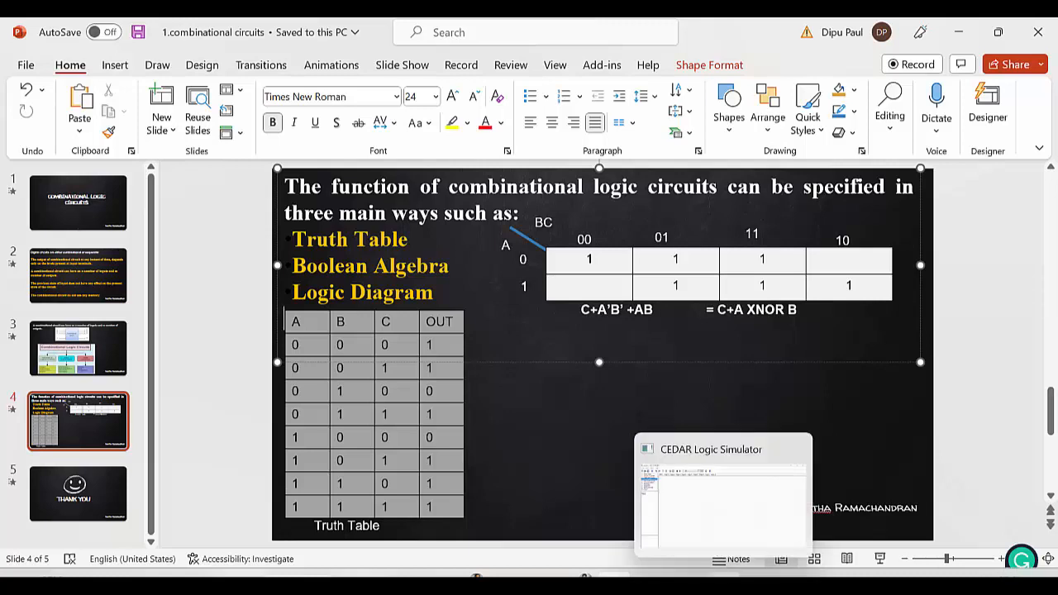
{"action": "left_click", "coordinate": [730, 519]}
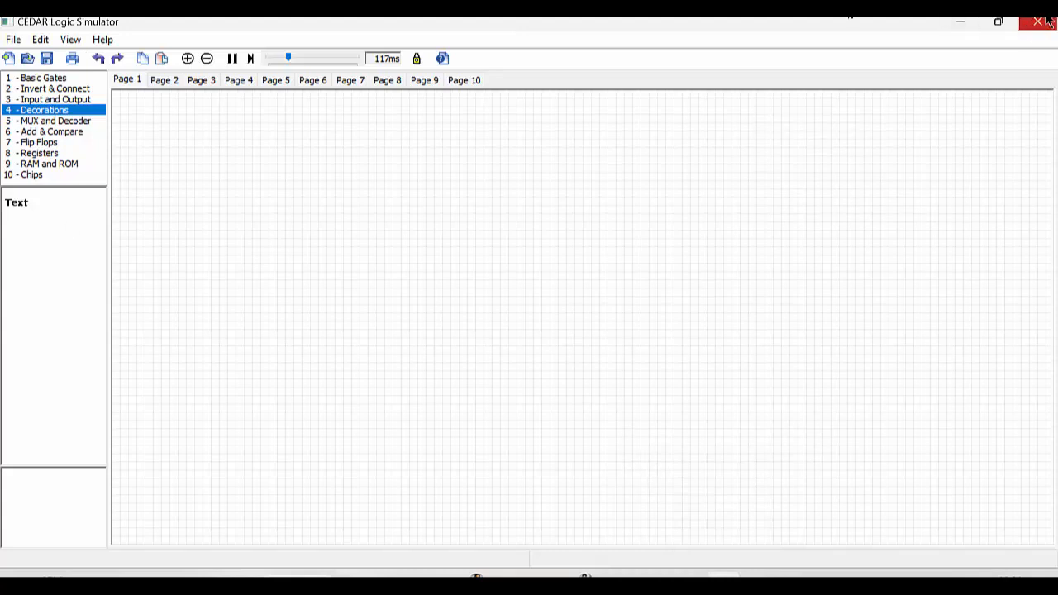
{"action": "left_click", "coordinate": [1001, 22]}
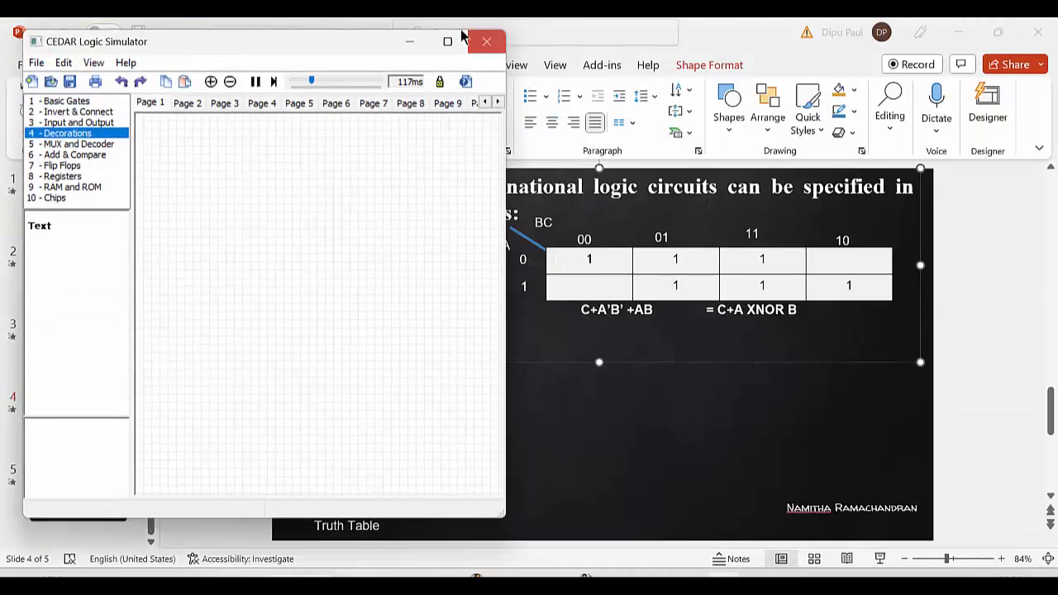
{"action": "left_click_drag", "start_coordinate": [360, 41], "coordinate": [339, 69]}
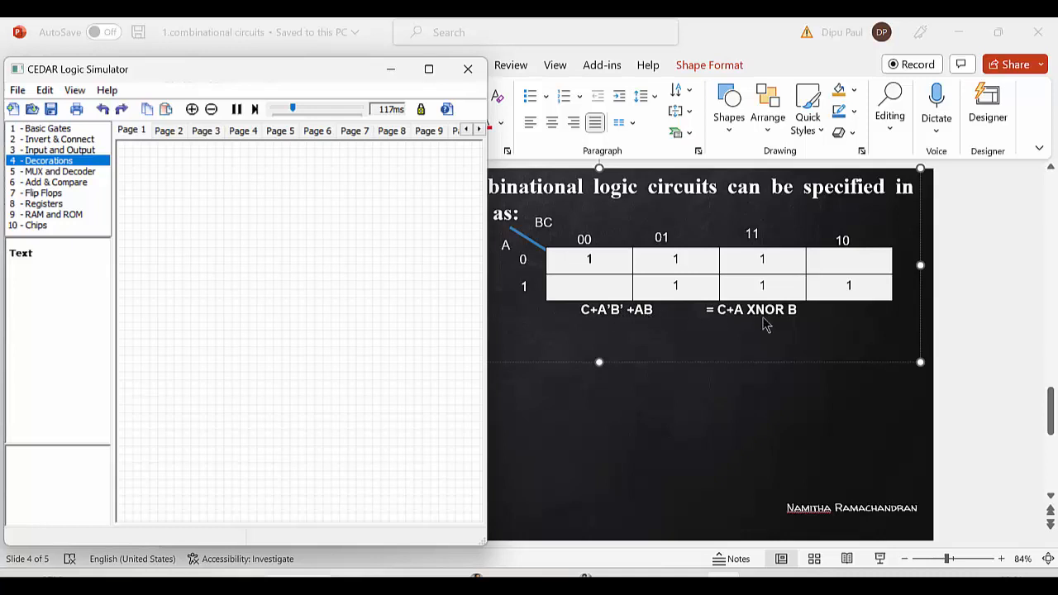
Step: Place three on/off toggle switches in a vertical column on Page 1, leaving space between them
{"action": "left_click", "coordinate": [65, 152]}
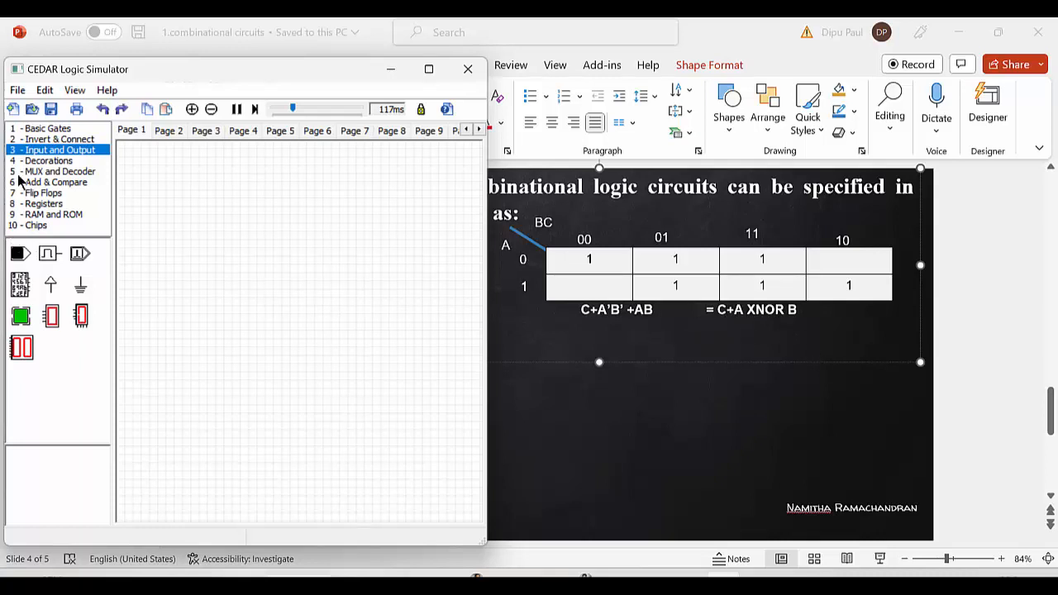
{"action": "left_click_drag", "start_coordinate": [22, 251], "coordinate": [219, 257]}
{"action": "left_click_drag", "start_coordinate": [22, 255], "coordinate": [222, 357]}
{"action": "left_click_drag", "start_coordinate": [24, 256], "coordinate": [224, 460]}
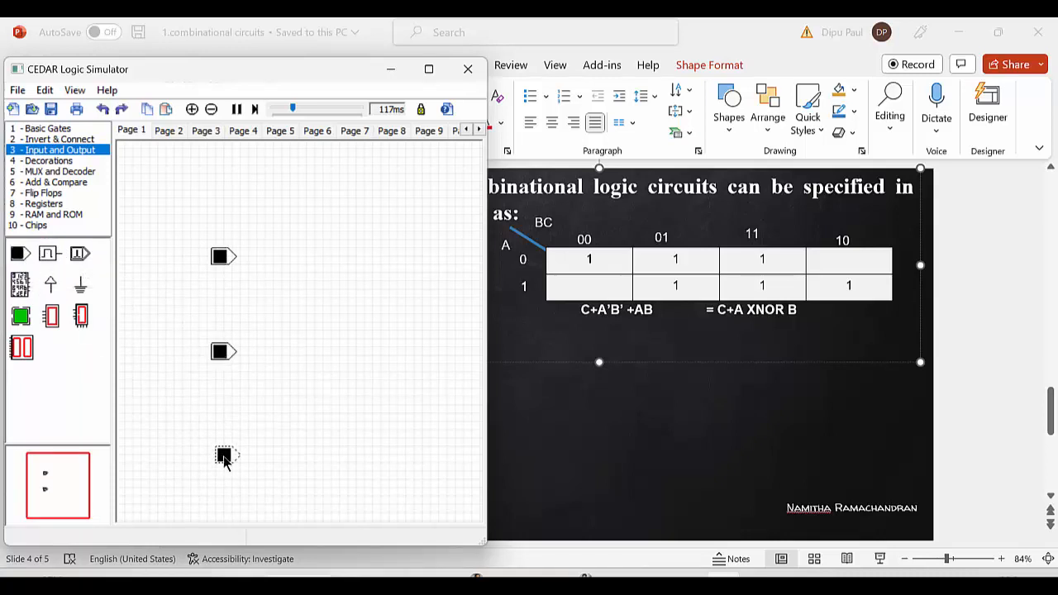
Step: Add a text decoration labelled A with text height 1 just left of the uppermost toggle switch
{"action": "left_click", "coordinate": [58, 162]}
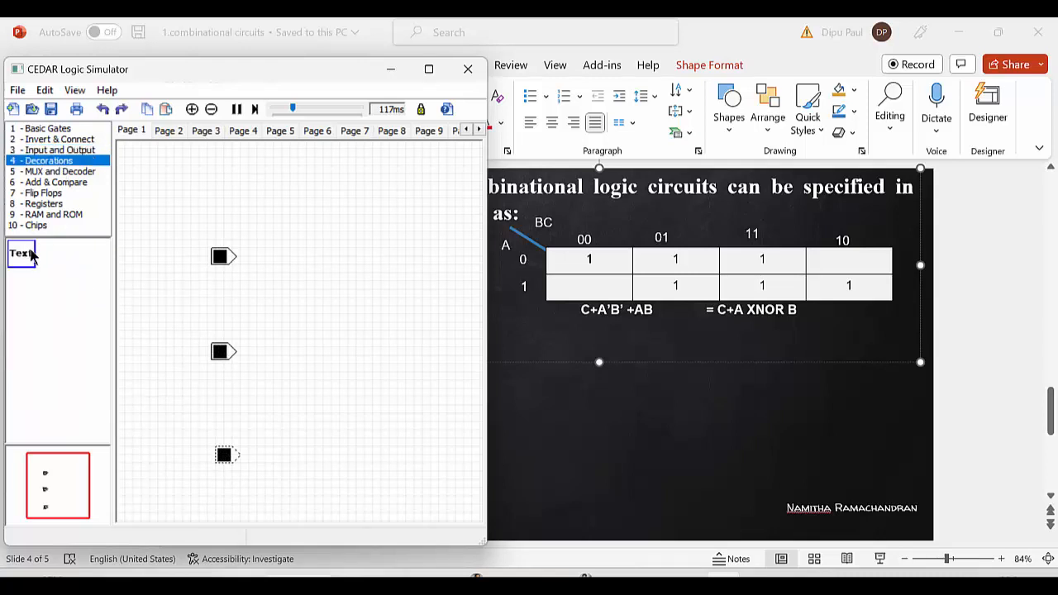
{"action": "left_click_drag", "start_coordinate": [25, 253], "coordinate": [180, 257]}
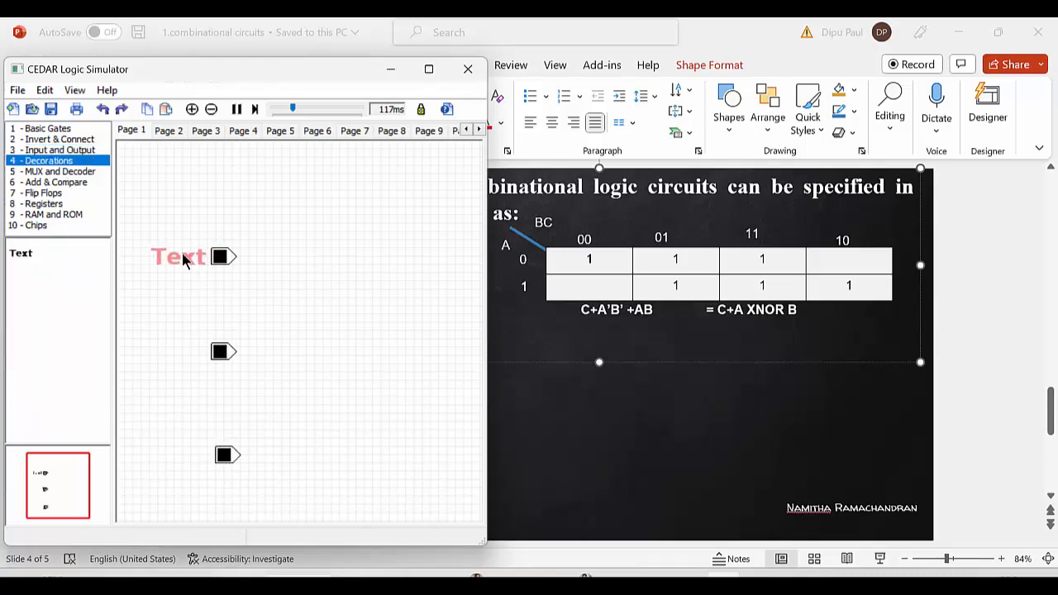
{"action": "double_click", "coordinate": [183, 256]}
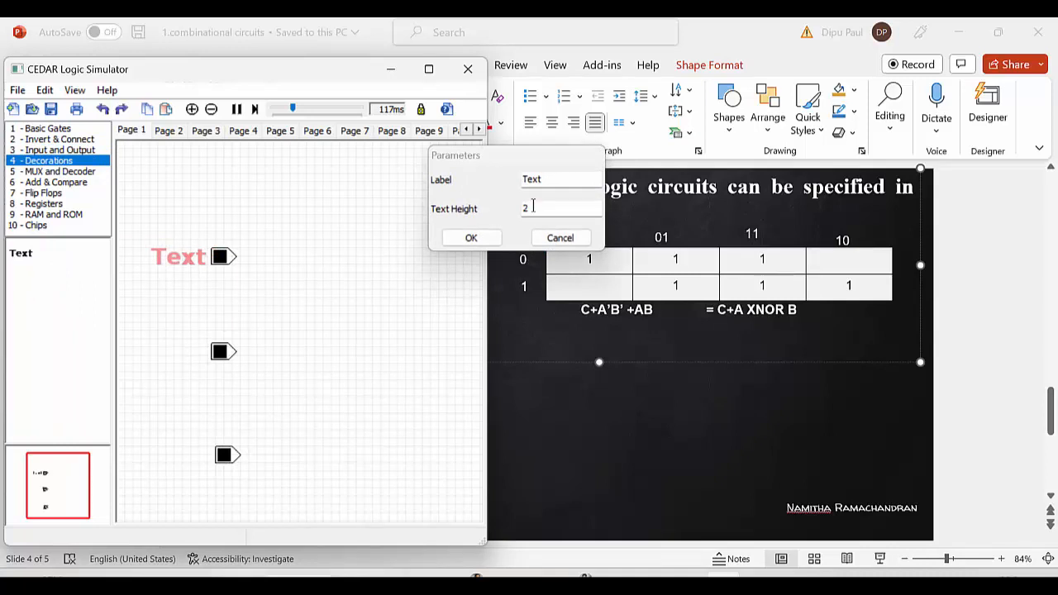
{"action": "double_click", "coordinate": [525, 208]}
{"action": "type", "text": "1"}
{"action": "double_click", "coordinate": [528, 179]}
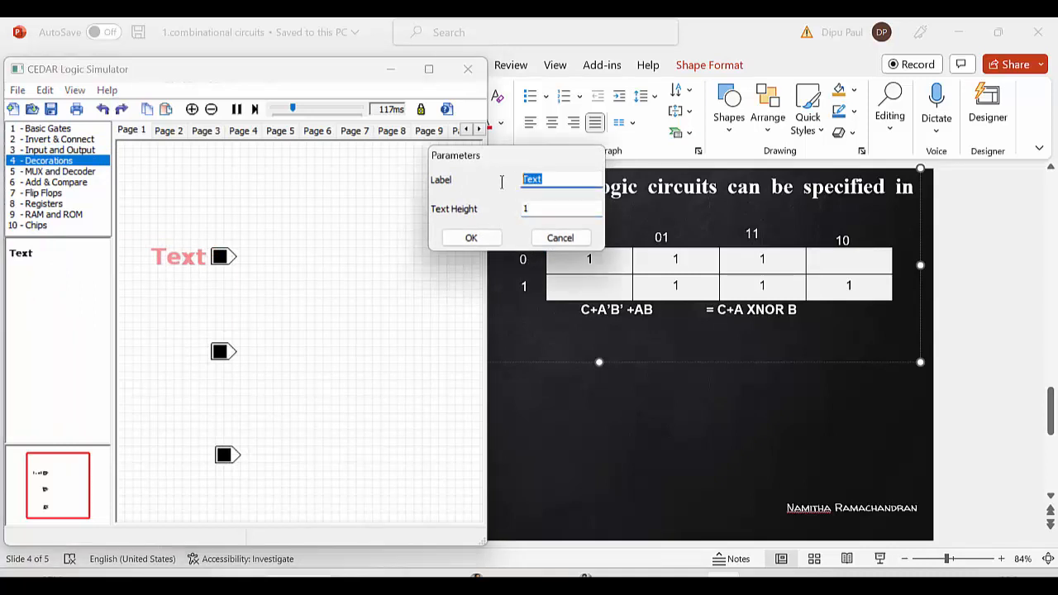
{"action": "type", "text": "A"}
{"action": "left_click", "coordinate": [473, 241]}
{"action": "left_click_drag", "start_coordinate": [177, 255], "coordinate": [189, 261]}
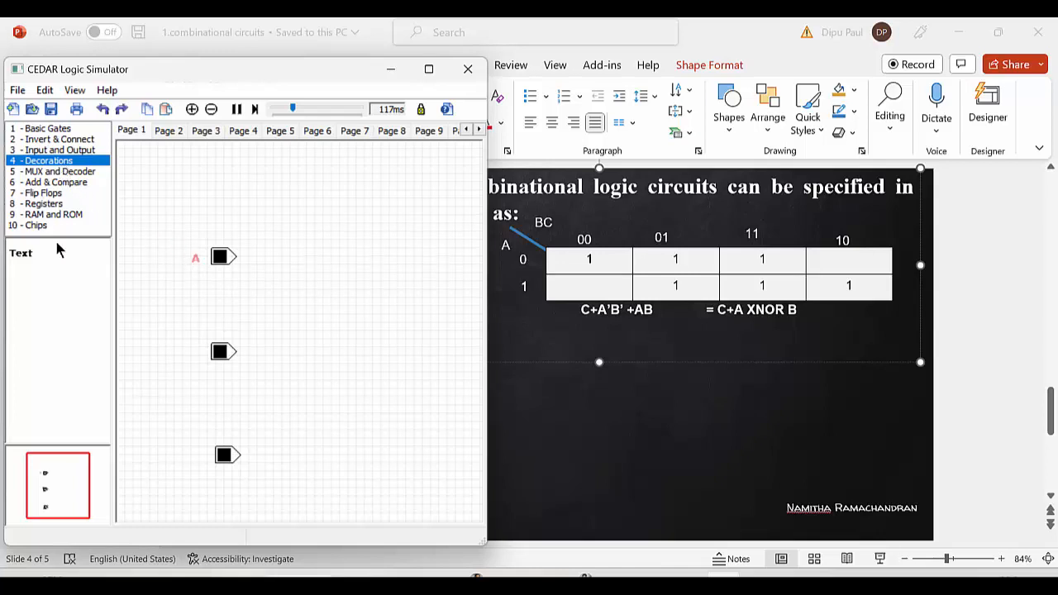
Step: Add a text decoration labelled B with text height 1 just left of the middle toggle switch
{"action": "left_click_drag", "start_coordinate": [33, 257], "coordinate": [180, 350]}
{"action": "double_click", "coordinate": [185, 362]}
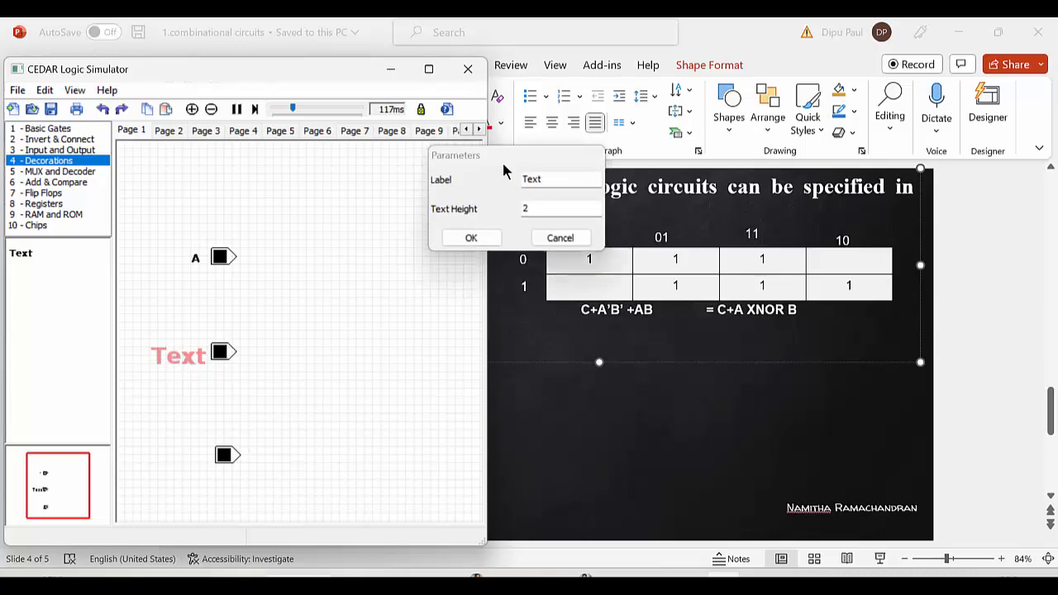
{"action": "type", "text": "B"}
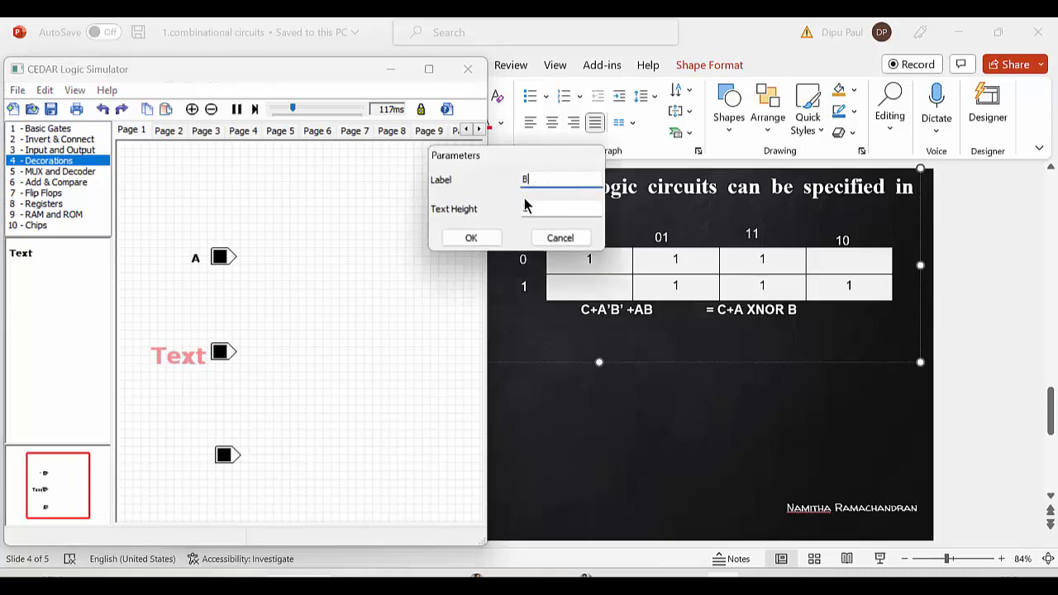
{"action": "key", "text": "Tab"}
{"action": "type", "text": "1"}
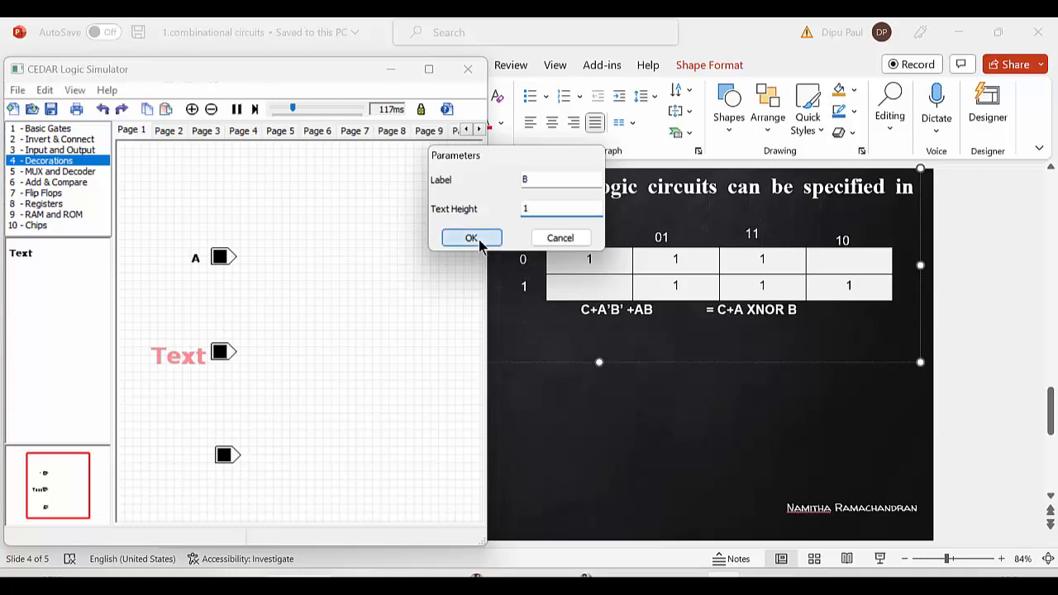
{"action": "left_click", "coordinate": [471, 238]}
{"action": "left_click_drag", "start_coordinate": [180, 359], "coordinate": [198, 359]}
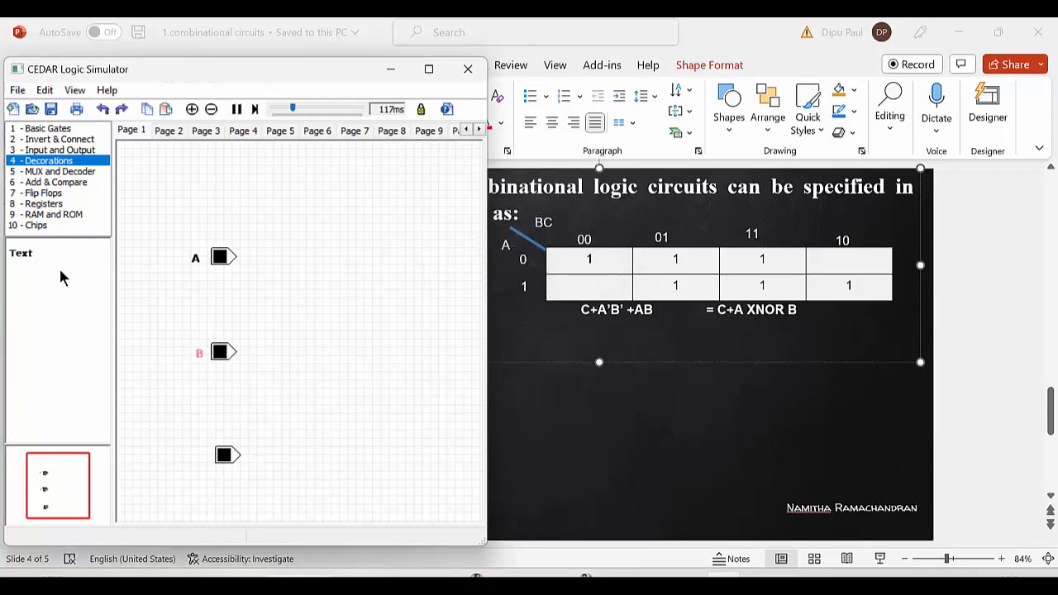
Step: Add a text decoration labelled C with text height 1 just left of the lowest toggle switch
{"action": "left_click_drag", "start_coordinate": [29, 261], "coordinate": [184, 453]}
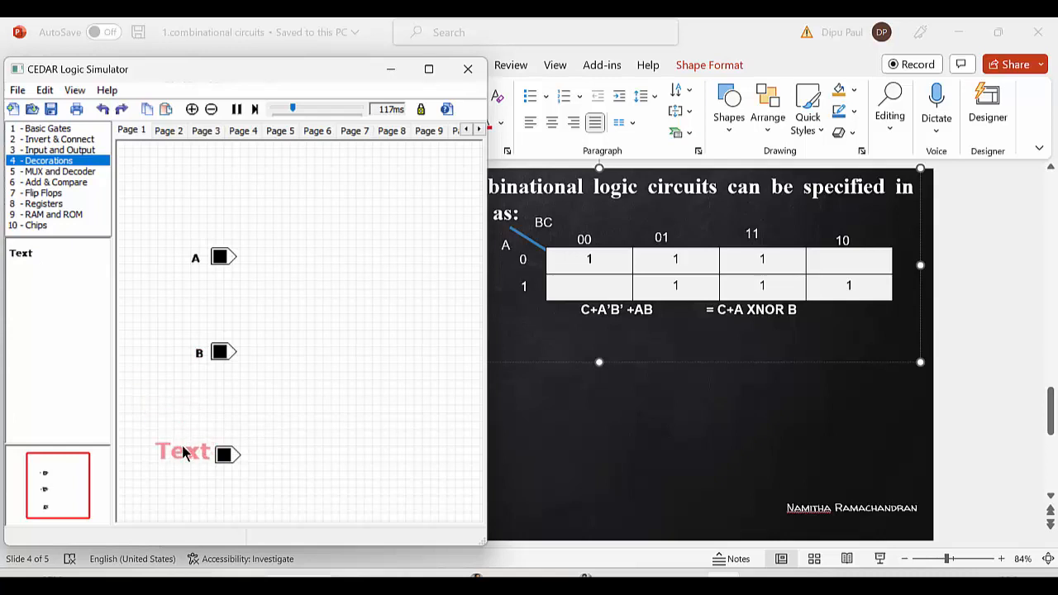
{"action": "double_click", "coordinate": [204, 452]}
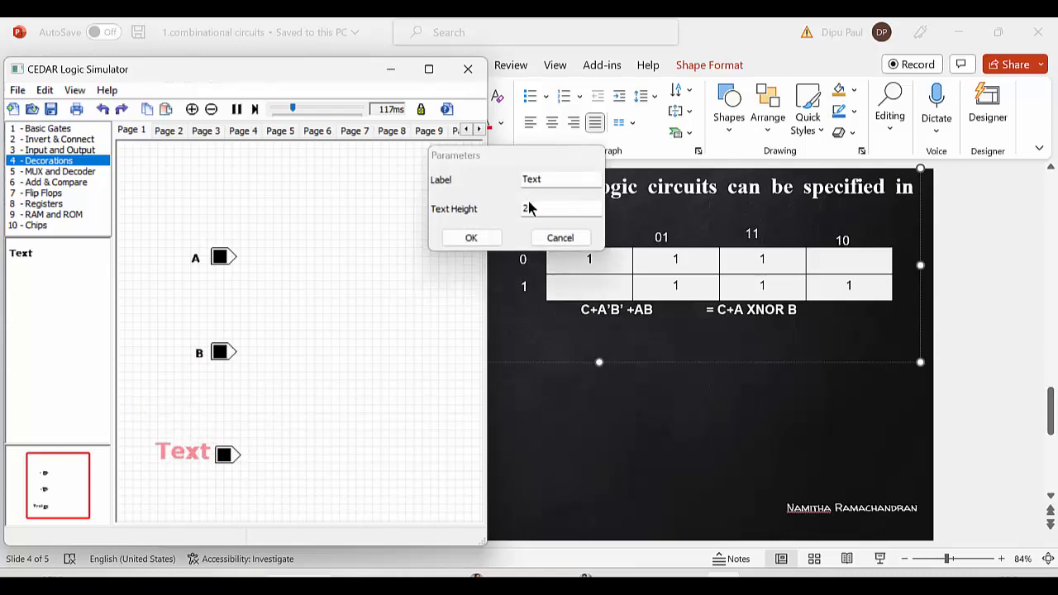
{"action": "left_click_drag", "start_coordinate": [533, 208], "coordinate": [517, 210]}
{"action": "type", "text": "1"}
{"action": "left_click_drag", "start_coordinate": [548, 178], "coordinate": [518, 181]}
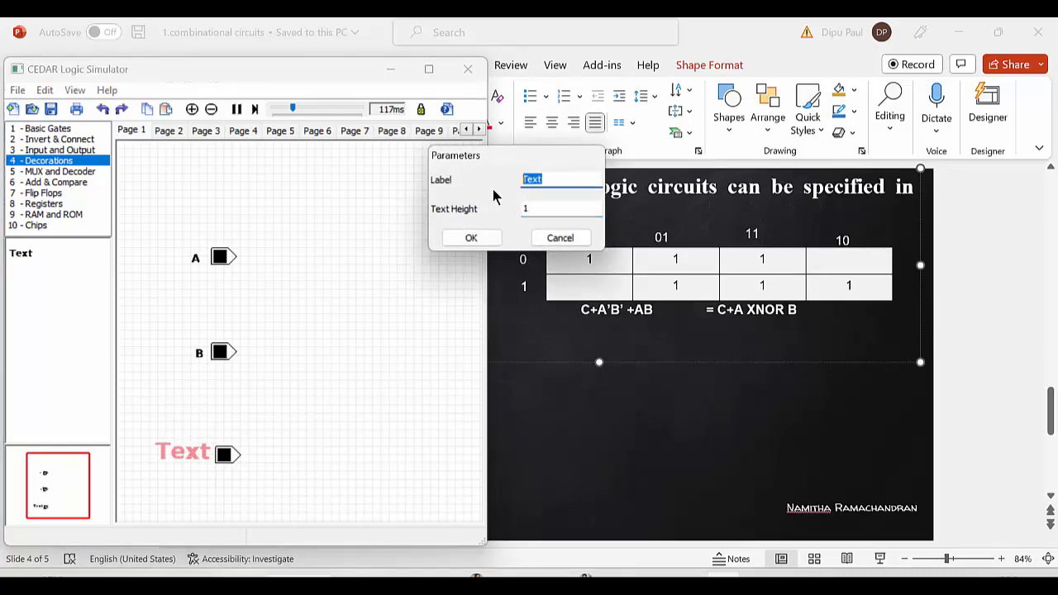
{"action": "type", "text": "C"}
{"action": "left_click", "coordinate": [471, 238]}
{"action": "left_click_drag", "start_coordinate": [185, 451], "coordinate": [204, 459]}
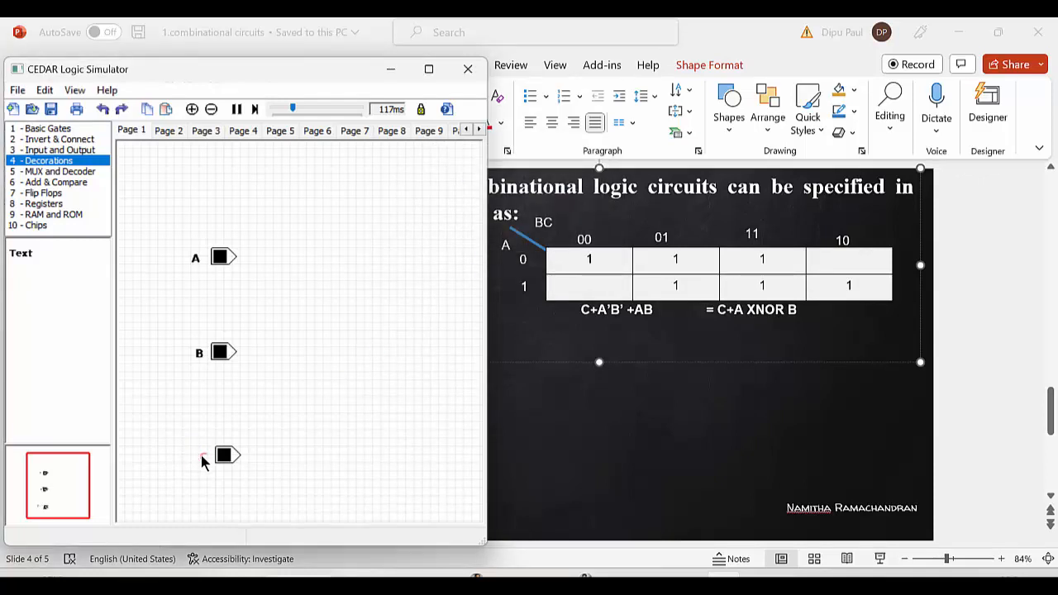
{"action": "left_click", "coordinate": [322, 452]}
Step: Place a two-input XNOR gate from the Basic Gates library to the right of switches A and B, vertically between them
{"action": "left_click", "coordinate": [62, 151]}
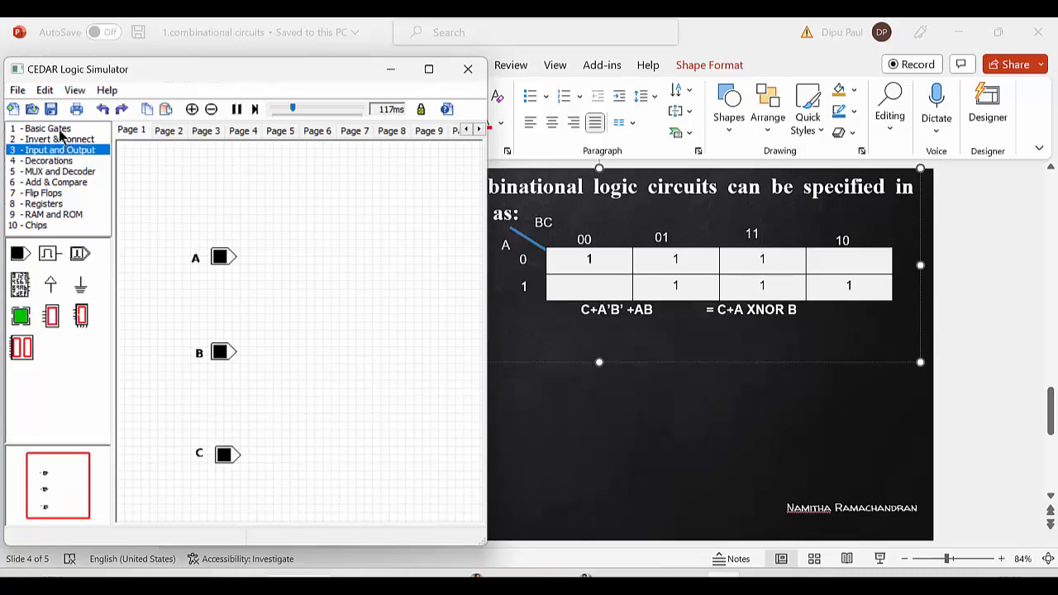
{"action": "left_click", "coordinate": [58, 130]}
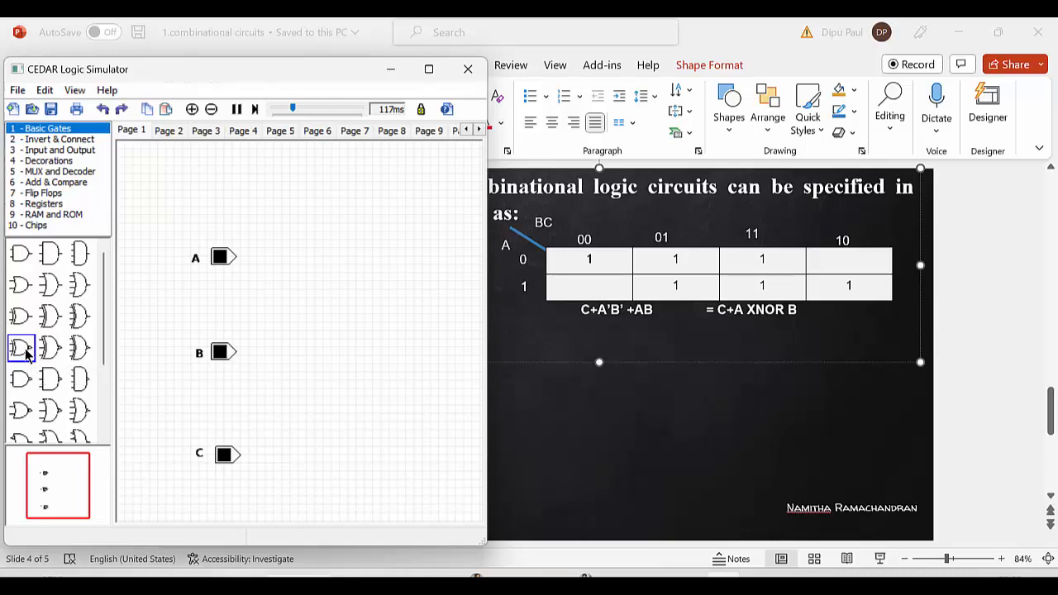
{"action": "left_click_drag", "start_coordinate": [26, 354], "coordinate": [299, 337]}
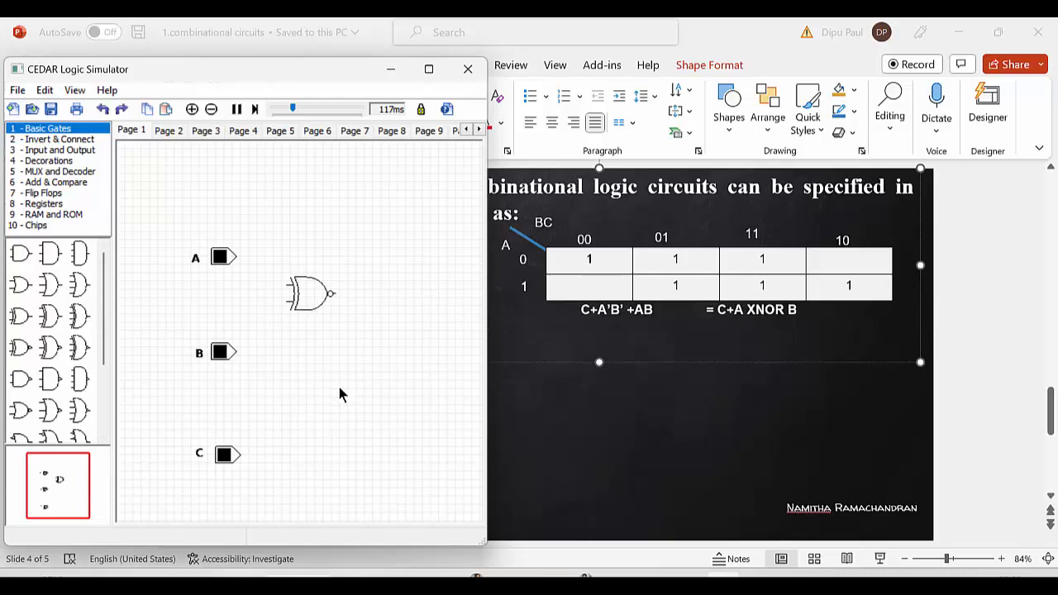
Step: Wire switch A to the upper input of the XNOR gate and switch B to its lower input
{"action": "left_click_drag", "start_coordinate": [236, 260], "coordinate": [290, 291]}
{"action": "left_click_drag", "start_coordinate": [239, 353], "coordinate": [286, 306]}
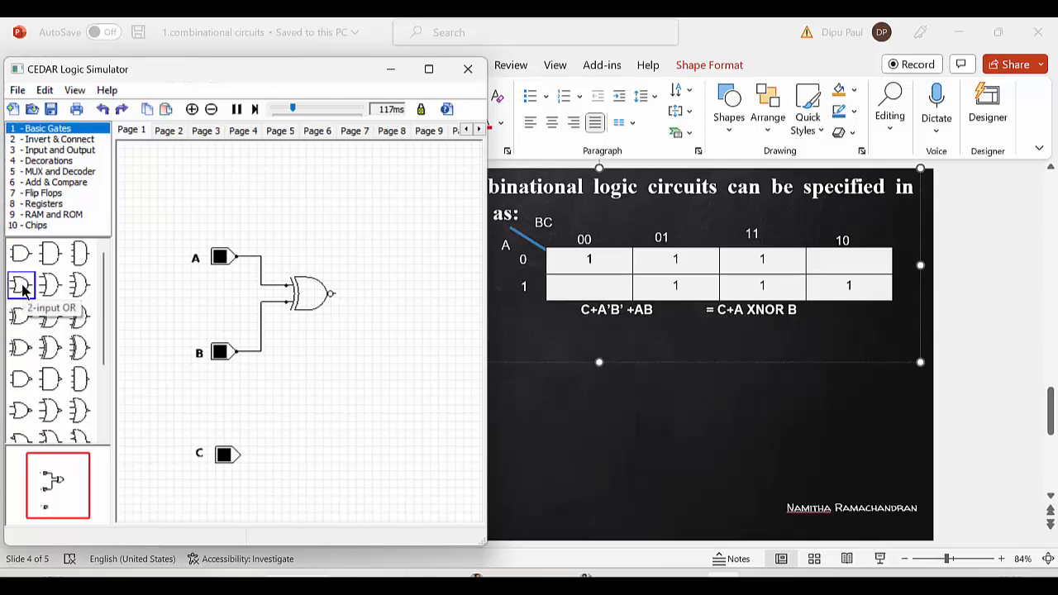
Step: Place a two-input OR gate right of and below the XNOR gate, wiring the XNOR output to its upper input and switch C to its lower input
{"action": "left_click_drag", "start_coordinate": [22, 289], "coordinate": [389, 353]}
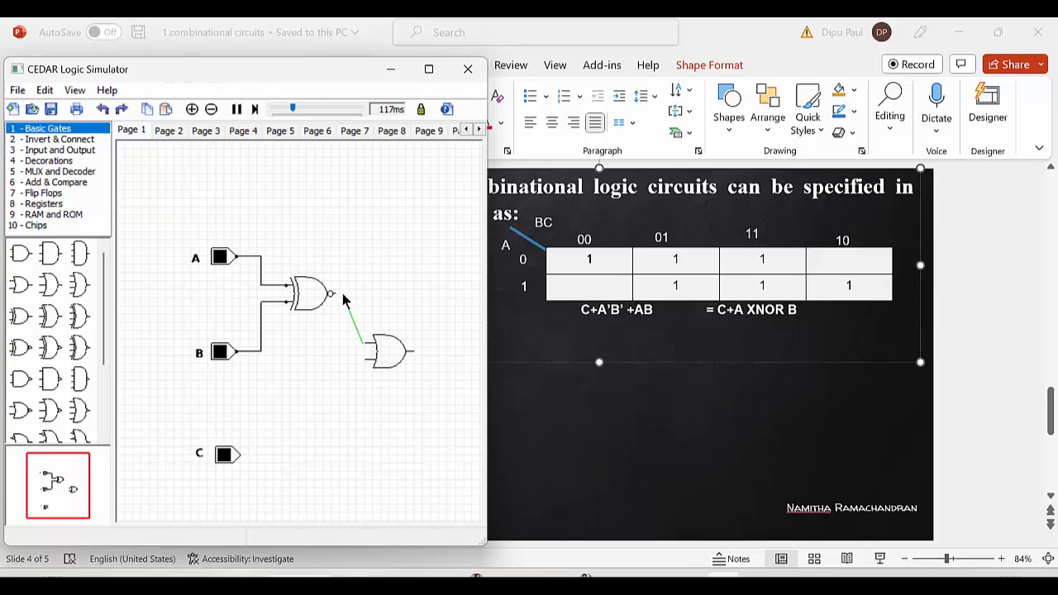
{"action": "left_click_drag", "start_coordinate": [345, 301], "coordinate": [334, 295]}
{"action": "mouse_move", "coordinate": [364, 361]}
{"action": "left_mouse_down"}
{"action": "mouse_move", "coordinate": [302, 425]}
{"action": "mouse_move", "coordinate": [244, 460]}
{"action": "left_mouse_up"}
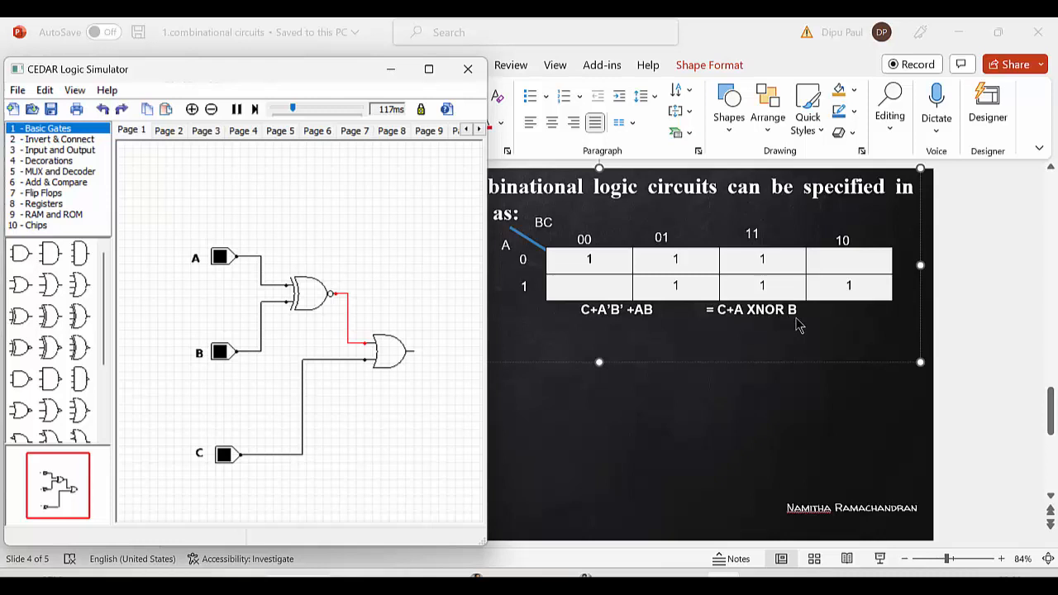
Step: Place an LED from the Input and Output library to the right of the OR gate and wire it to the gate's output
{"action": "left_click", "coordinate": [54, 150]}
{"action": "left_click_drag", "start_coordinate": [21, 315], "coordinate": [447, 352]}
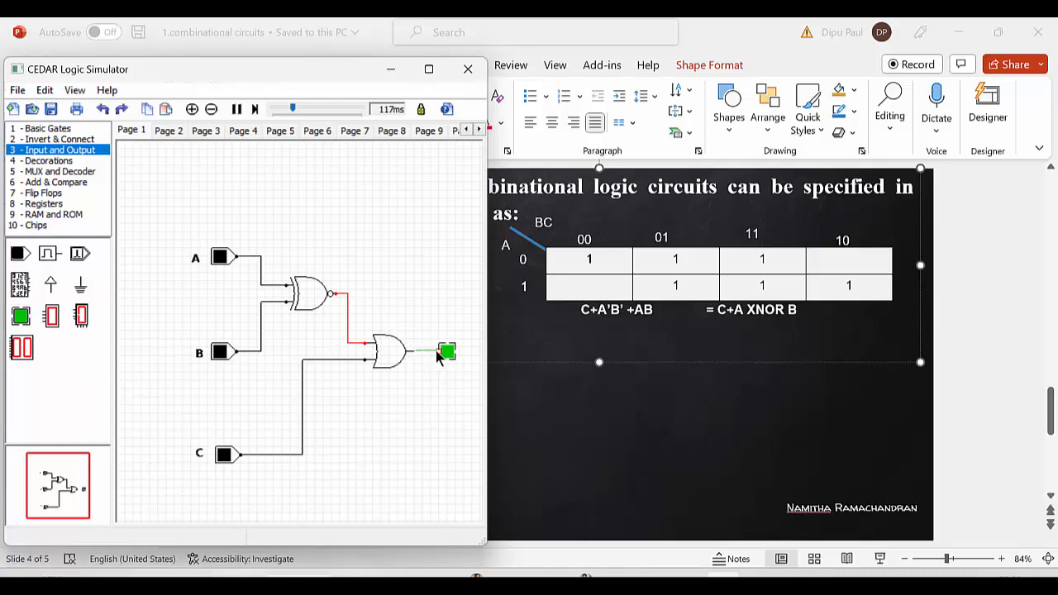
{"action": "left_click_drag", "start_coordinate": [436, 351], "coordinate": [442, 353]}
Step: Move the simulator window clear of the slide's truth table and switch input C on to test the 0, 0, 1 row
{"action": "left_click_drag", "start_coordinate": [307, 74], "coordinate": [773, 82]}
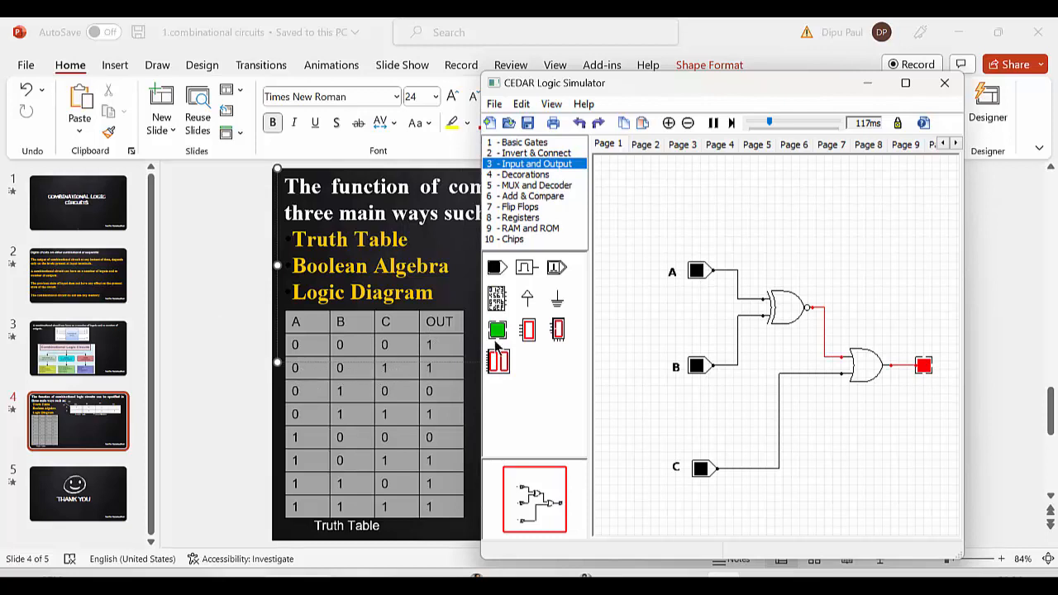
{"action": "left_click", "coordinate": [701, 471]}
{"action": "left_click", "coordinate": [702, 472]}
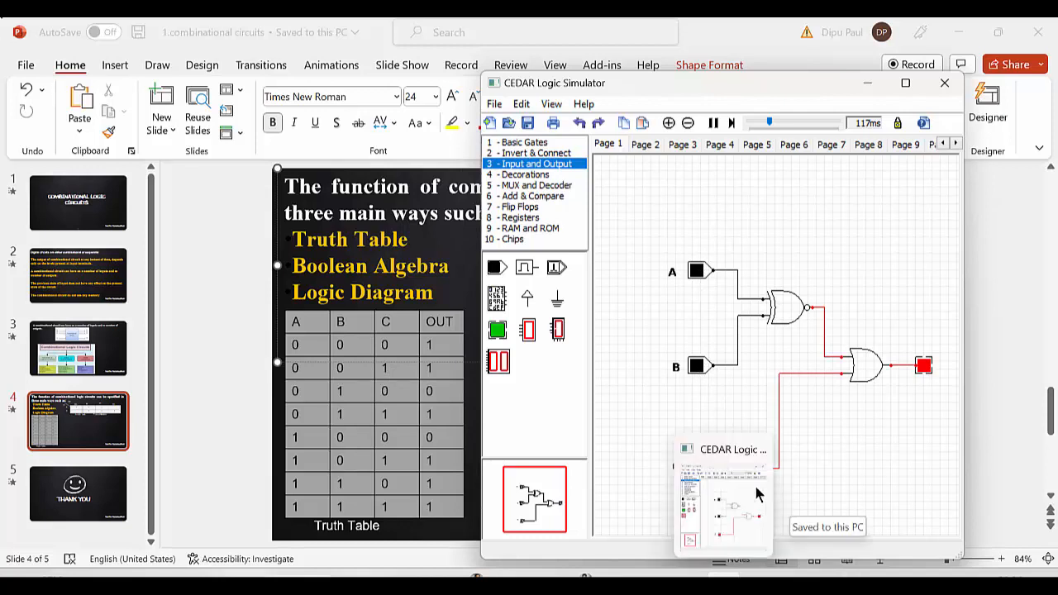